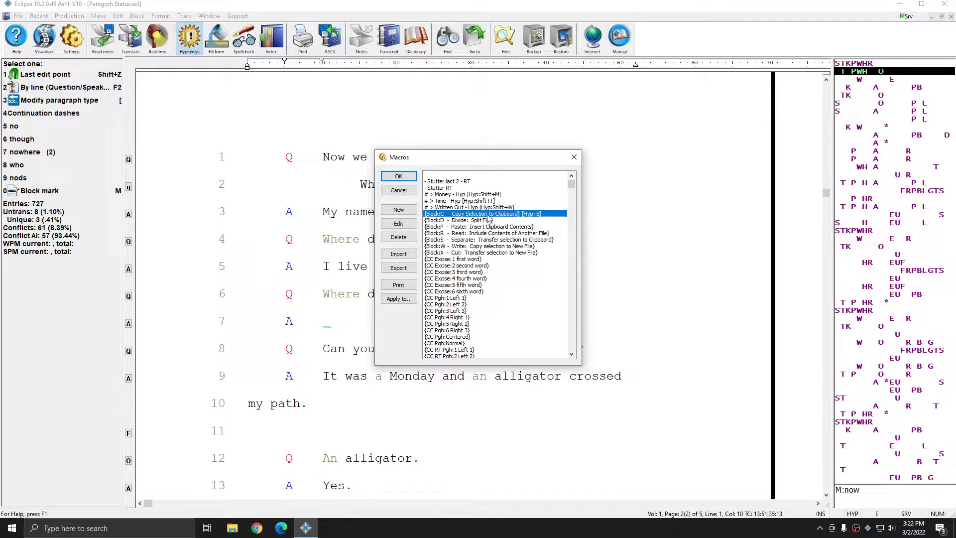
Step: Look through the Block macros in the macro list, from Divide: Split File to Cut: Transfer selection to New File
{"action": "left_click", "coordinate": [475, 220]}
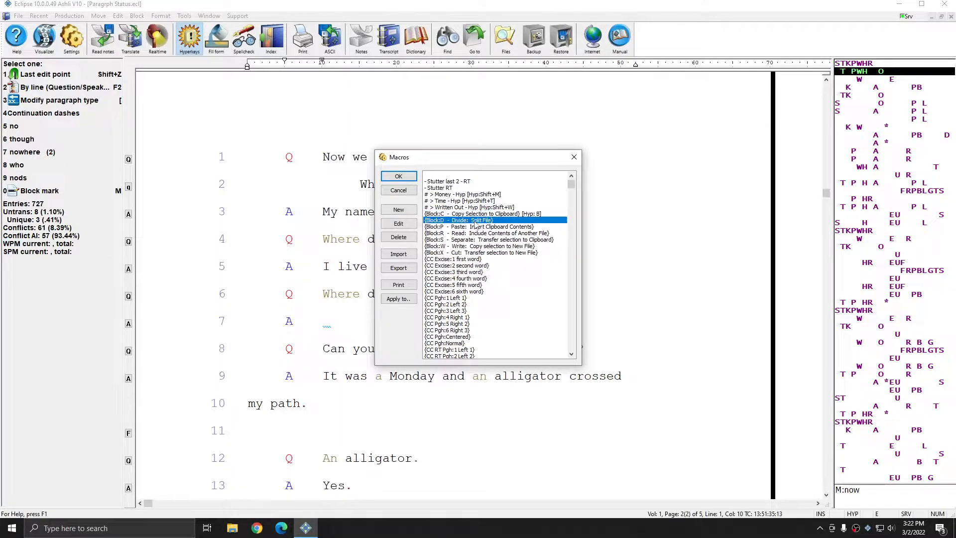
{"action": "left_click", "coordinate": [476, 227]}
{"action": "left_click", "coordinate": [478, 233]}
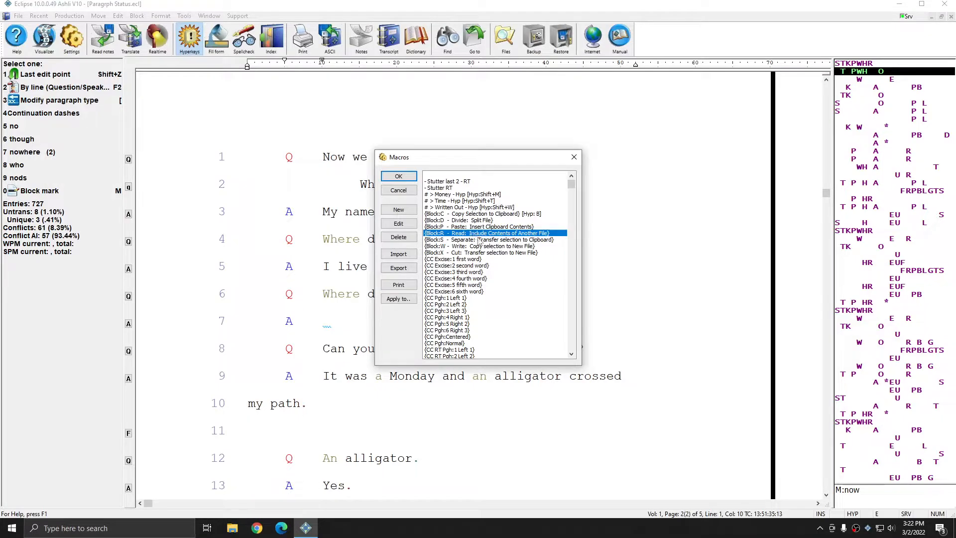
{"action": "left_click", "coordinate": [479, 240]}
{"action": "left_click", "coordinate": [475, 246]}
{"action": "left_click", "coordinate": [470, 252]}
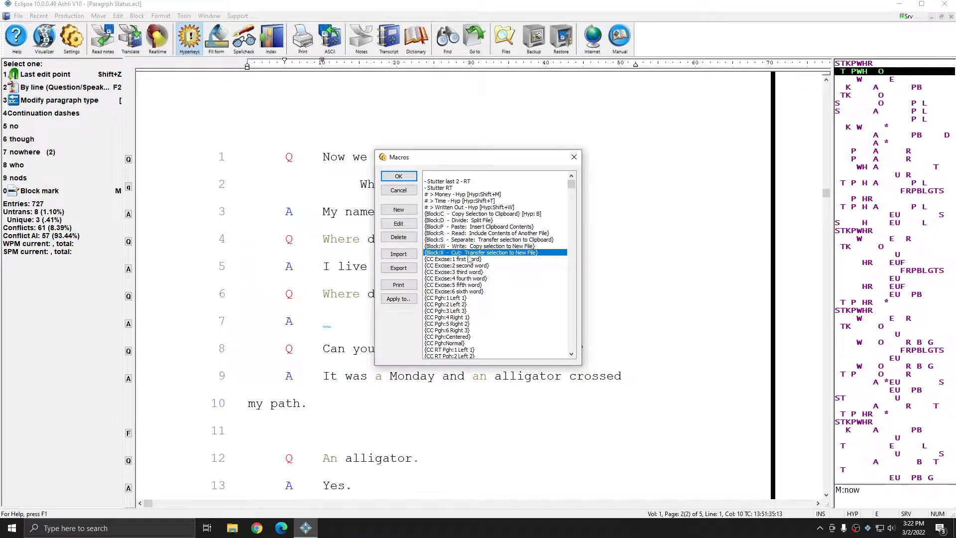
Step: Add the standard speed key Ctrl+Shift+Alt+B to the "Block:C - Copy Selection to Clipboard" macro and save it
{"action": "left_click", "coordinate": [529, 214]}
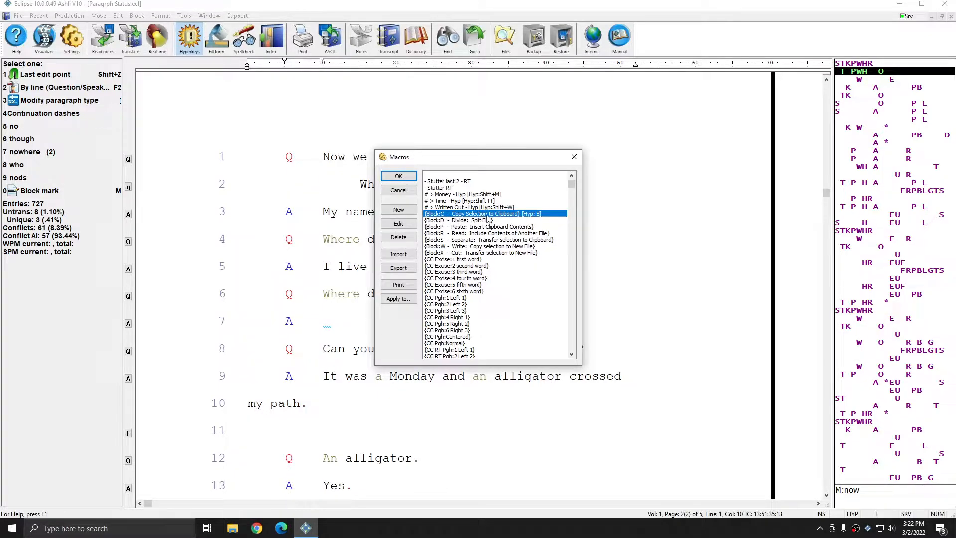
{"action": "left_click", "coordinate": [399, 223]}
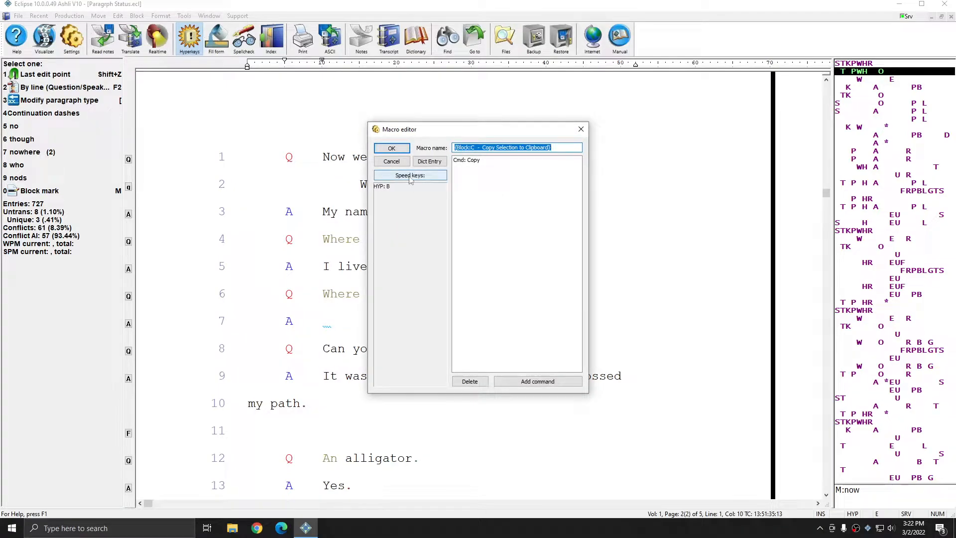
{"action": "left_click", "coordinate": [409, 176]}
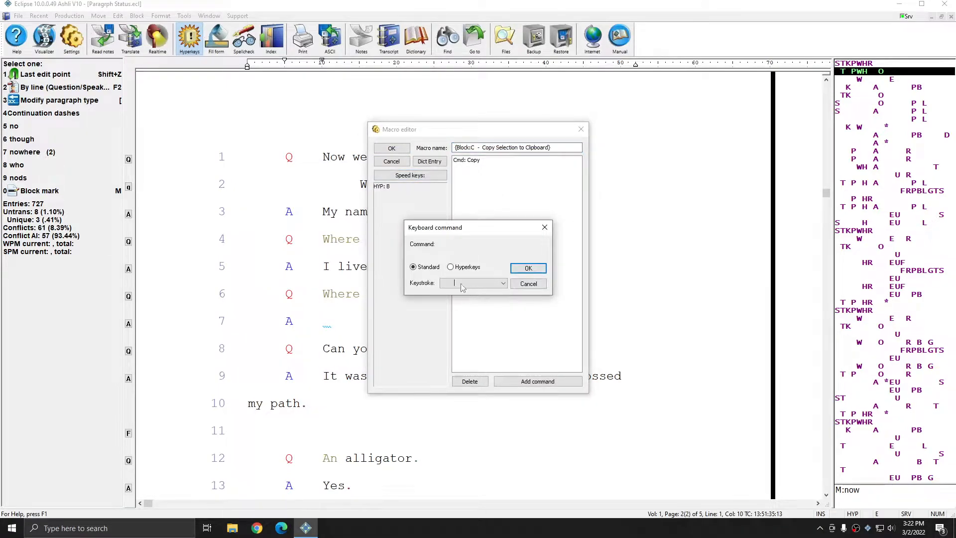
{"action": "left_click", "coordinate": [458, 284]}
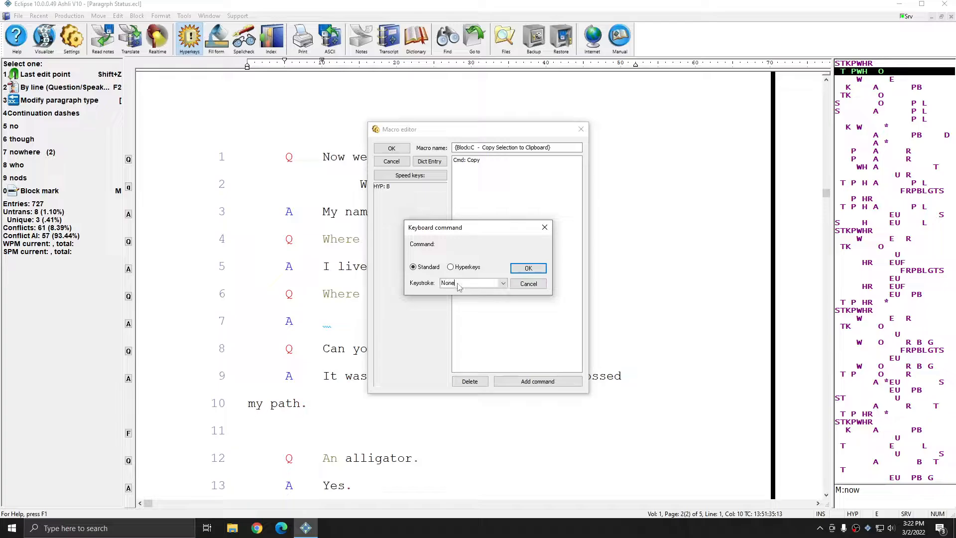
{"action": "left_click", "coordinate": [502, 284]}
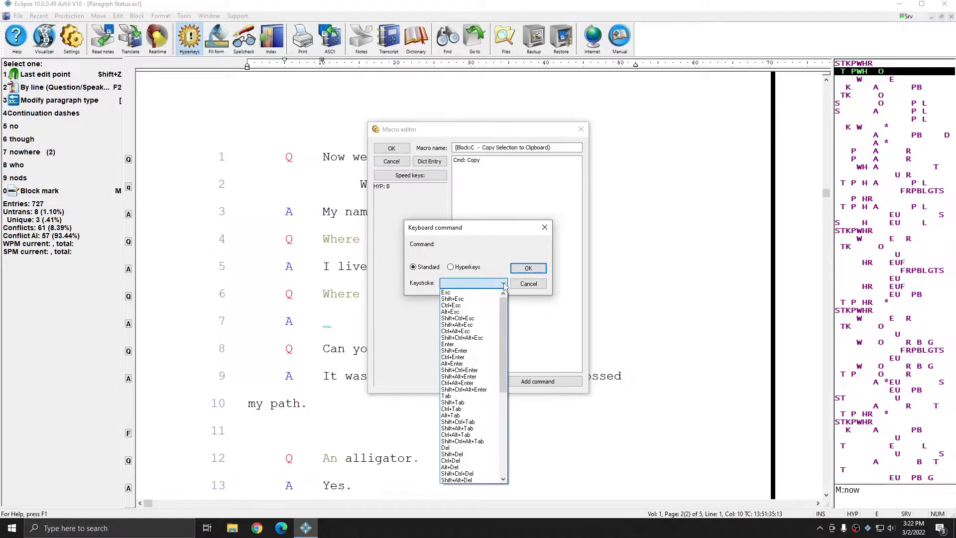
{"action": "left_click", "coordinate": [500, 285]}
{"action": "left_click", "coordinate": [458, 285]}
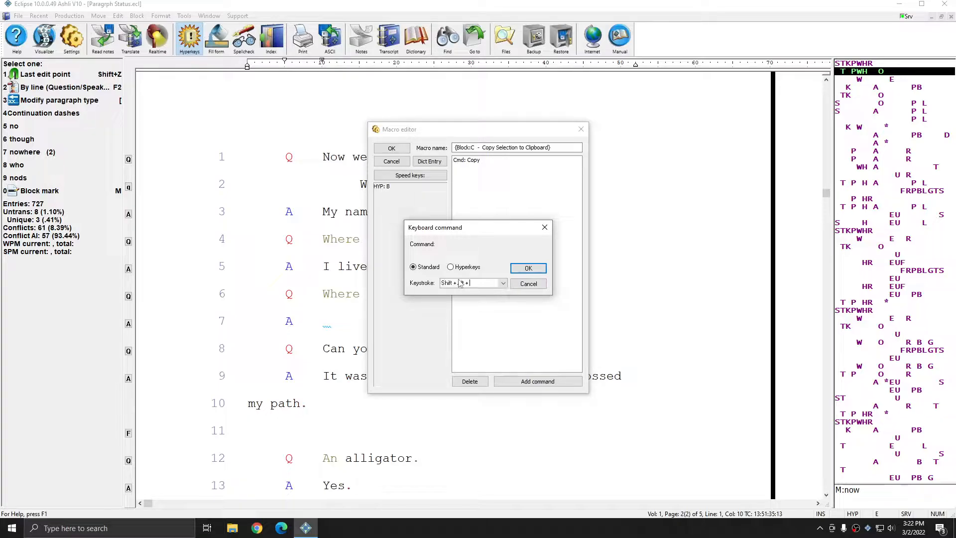
{"action": "key", "text": "ctrl+shift+alt+b"}
{"action": "left_click", "coordinate": [529, 269]}
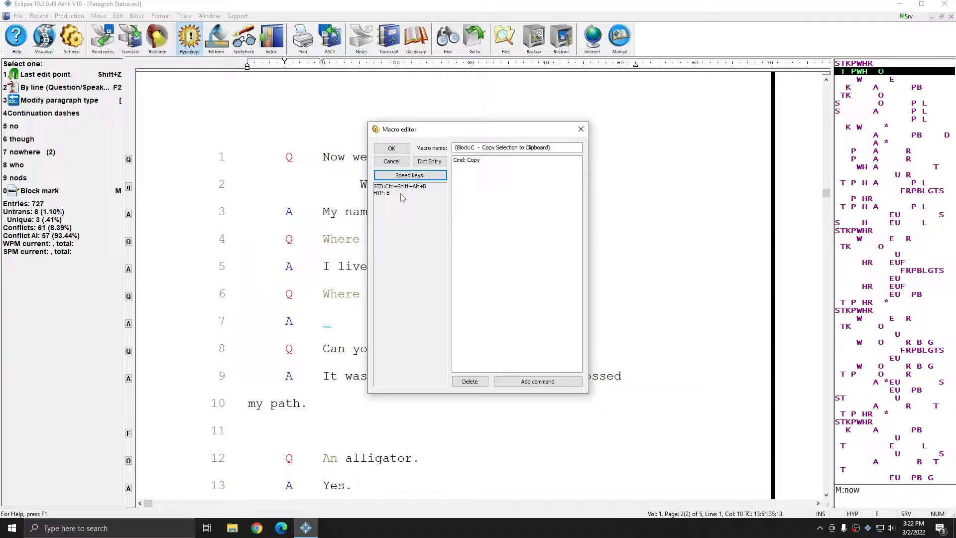
{"action": "left_click", "coordinate": [399, 150]}
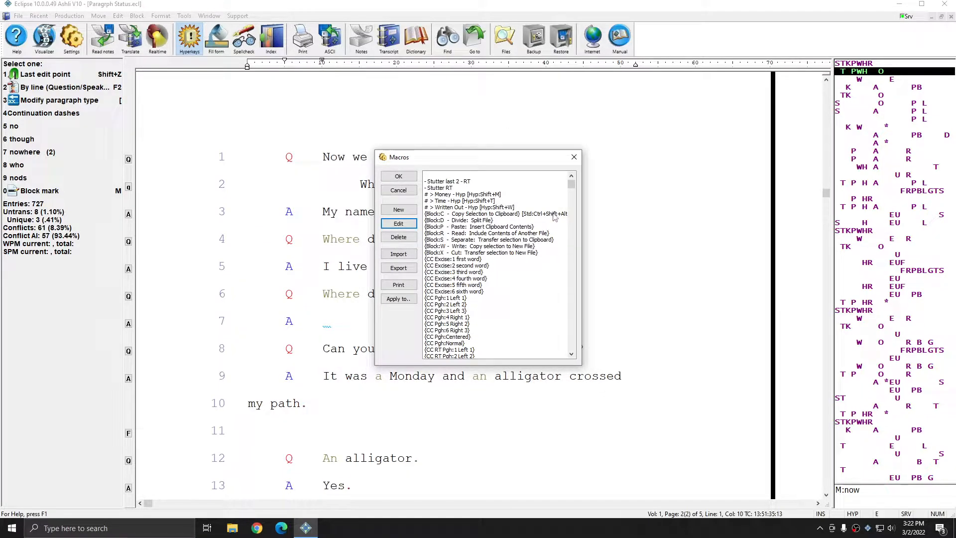
Step: Check the Block macro entries from Copy to Cut once more and close the macro list
{"action": "left_click", "coordinate": [554, 214]}
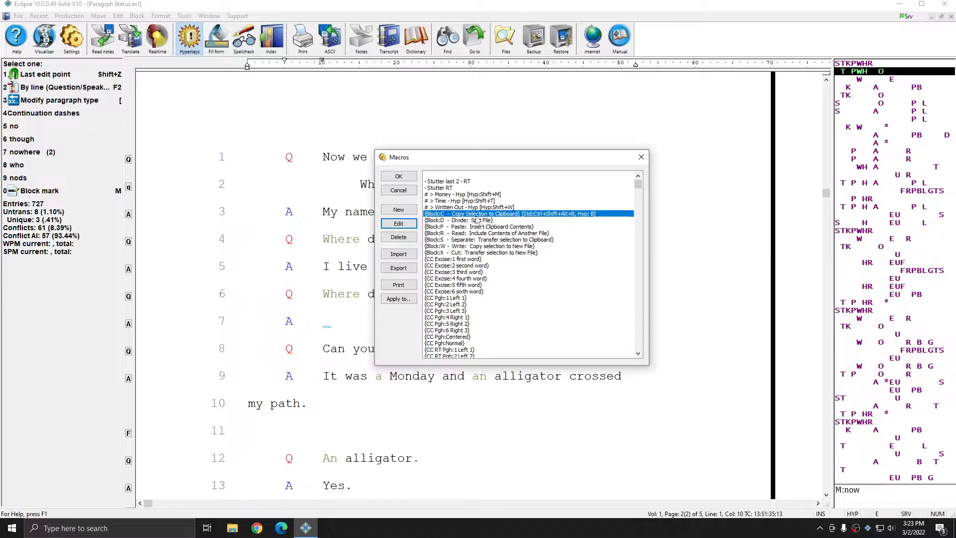
{"action": "left_click_drag", "start_coordinate": [470, 222], "coordinate": [464, 256]}
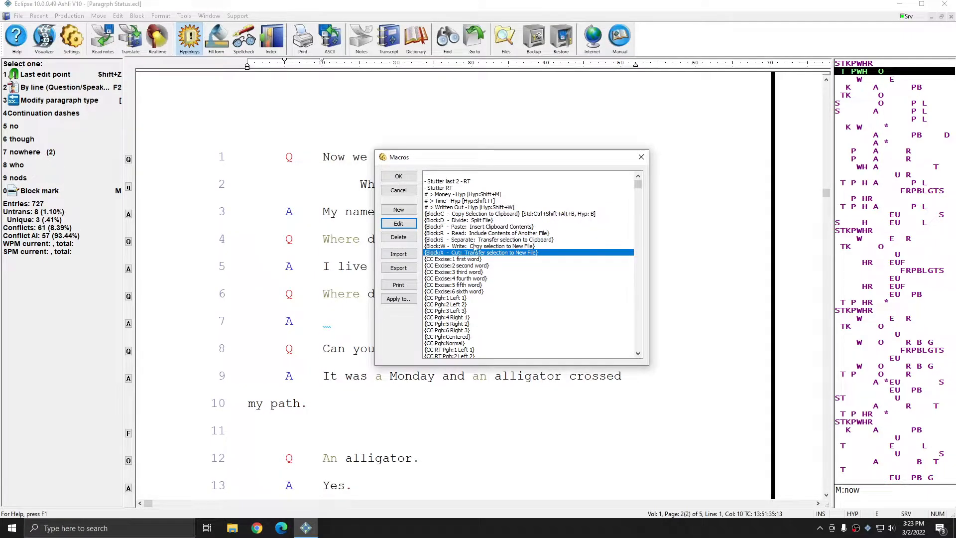
{"action": "left_click", "coordinate": [398, 176]}
{"action": "left_click", "coordinate": [416, 345]}
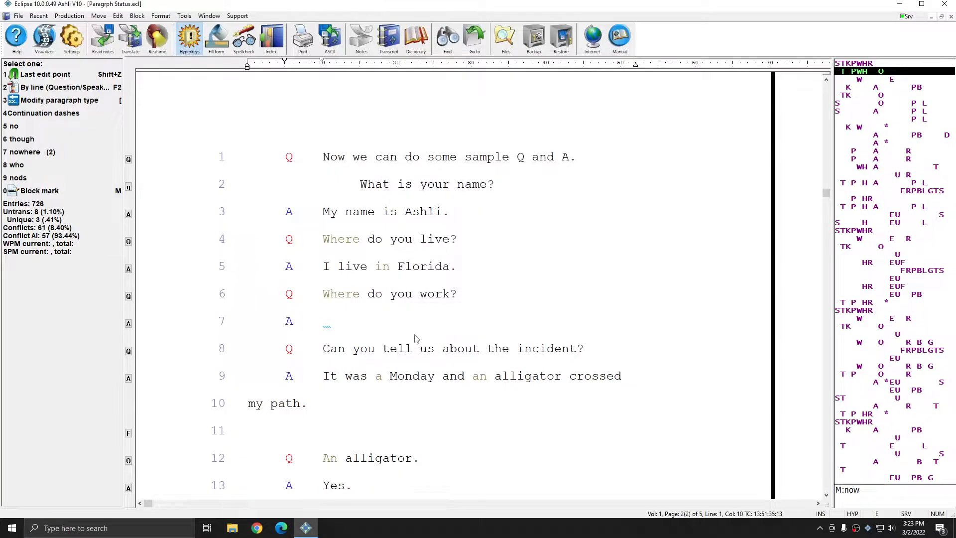
Step: Bring up the Block command list, start Read: Include Contents of Another File, and cancel the file selection
{"action": "left_click_drag", "start_coordinate": [324, 156], "coordinate": [582, 158]}
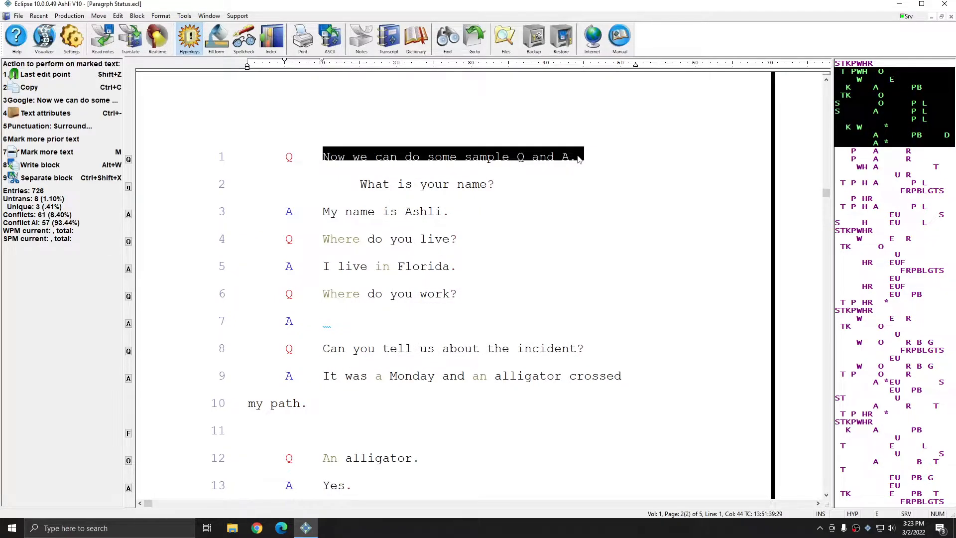
{"action": "key", "text": "Escape"}
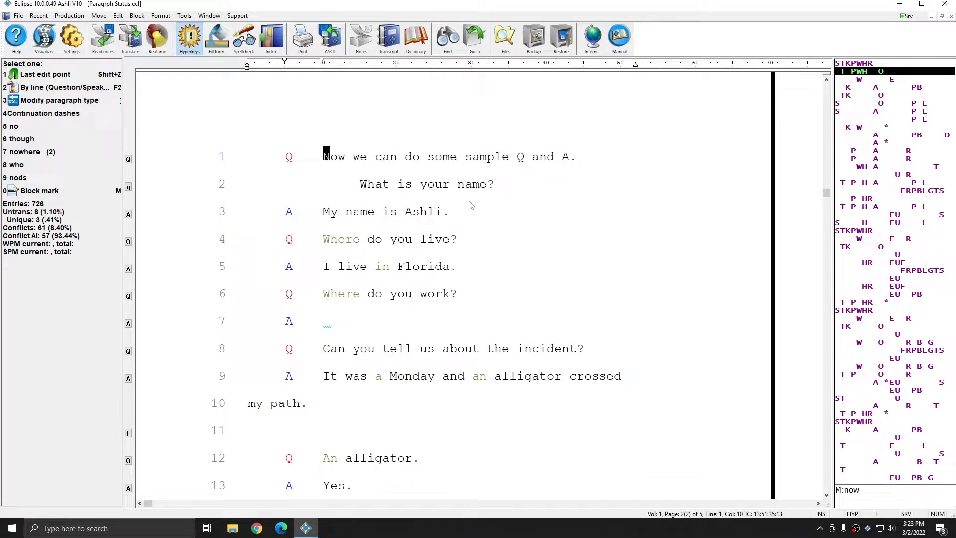
{"action": "key", "text": "ctrl+b"}
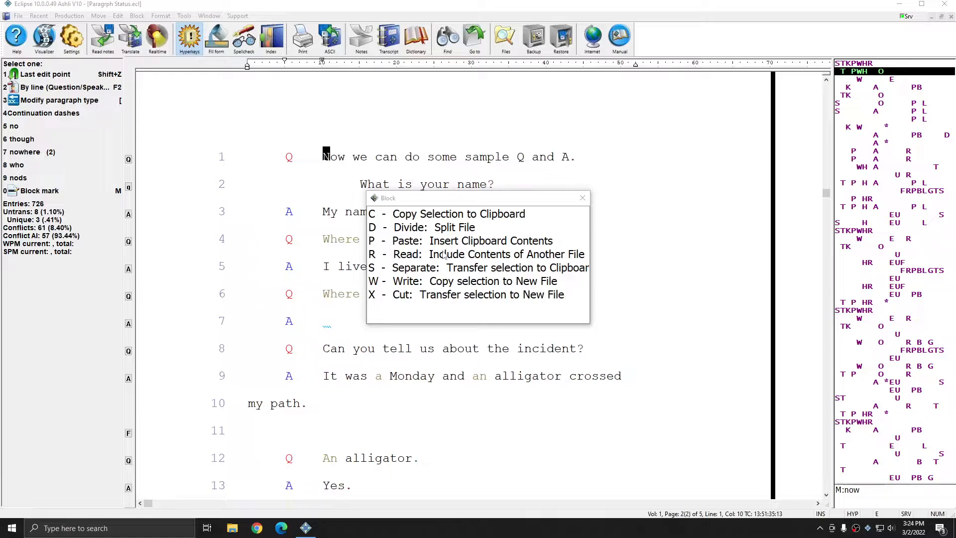
{"action": "left_click", "coordinate": [421, 254]}
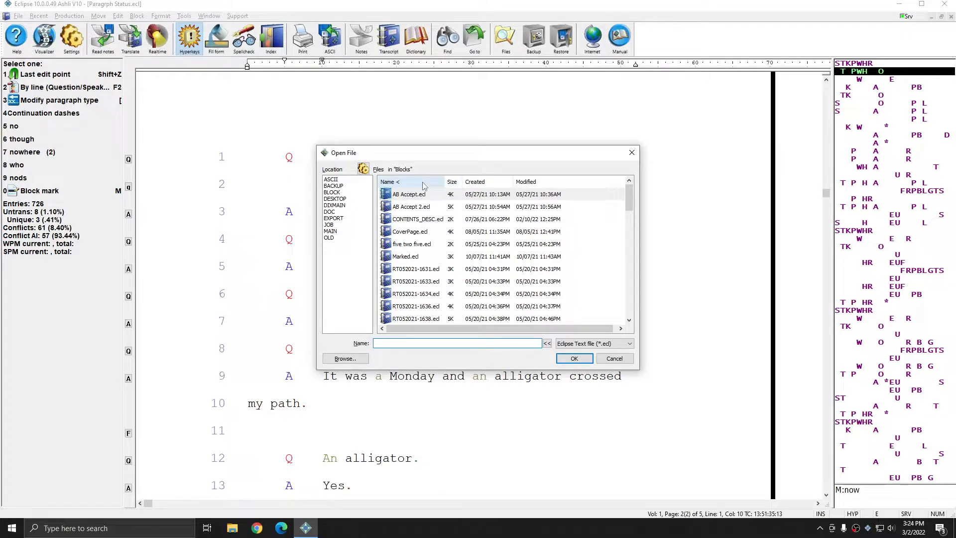
{"action": "left_click", "coordinate": [631, 153]}
Step: Mark "Now we can do some sample Q and A." on line 1 and copy it to the clipboard with the Block command
{"action": "left_click", "coordinate": [604, 157]}
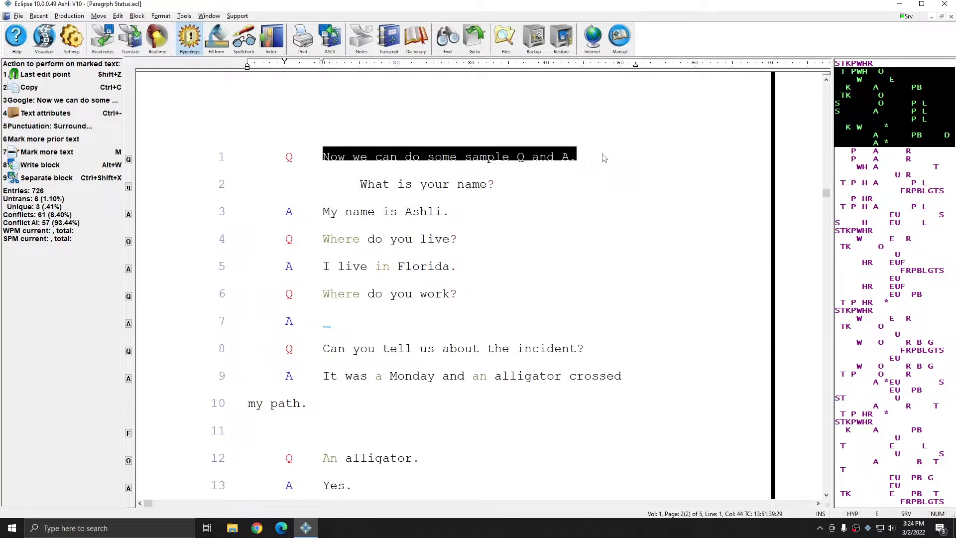
{"action": "left_click", "coordinate": [334, 156]}
{"action": "left_click_drag", "start_coordinate": [324, 156], "coordinate": [642, 158]}
{"action": "left_click", "coordinate": [333, 157]}
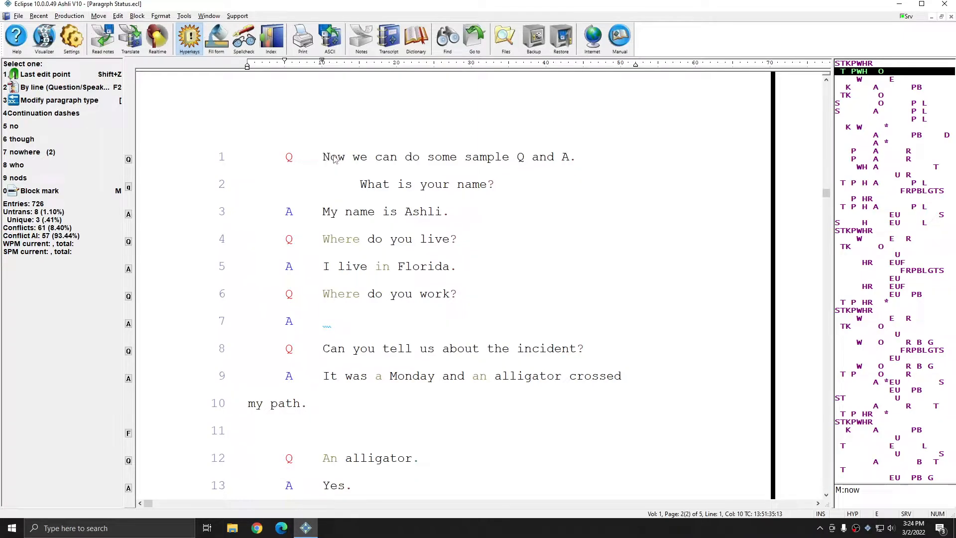
{"action": "left_click_drag", "start_coordinate": [327, 159], "coordinate": [581, 164]}
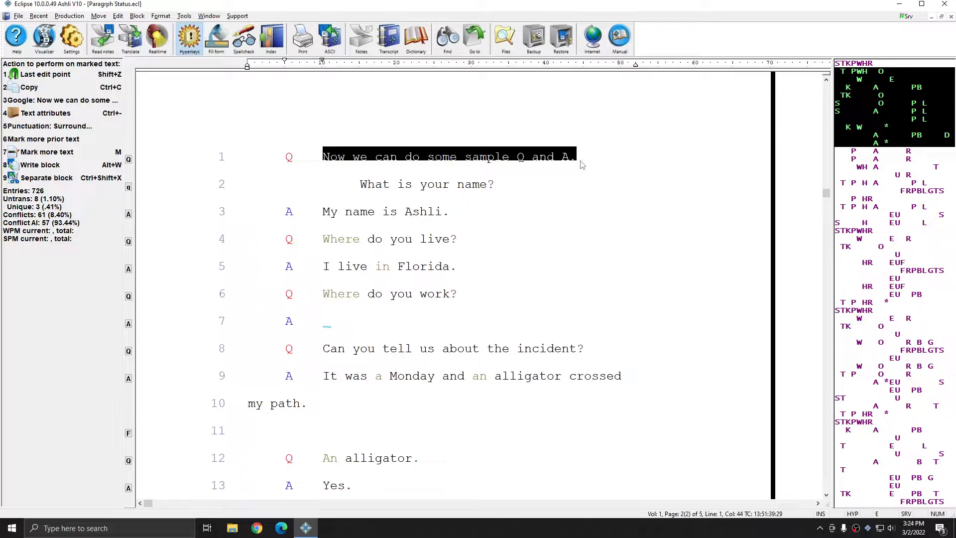
{"action": "key", "text": "b"}
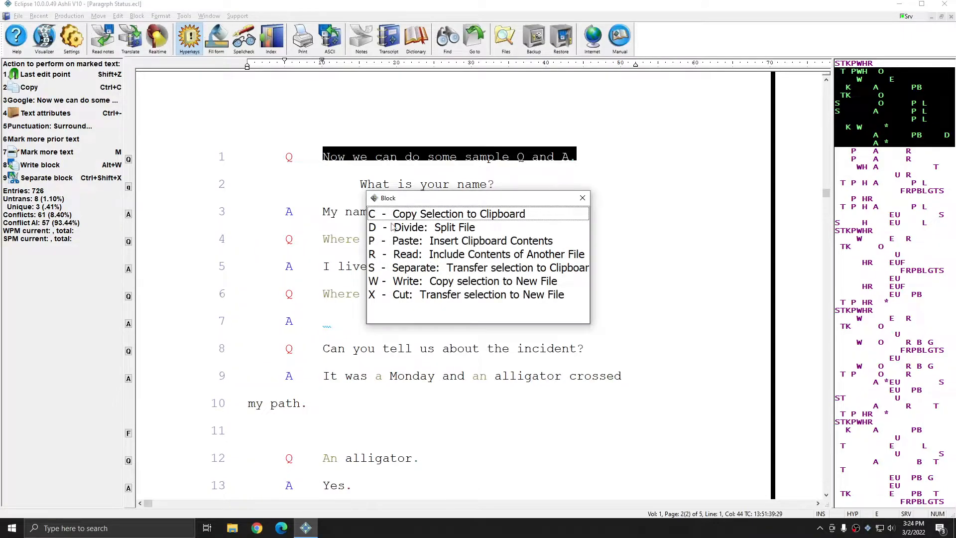
{"action": "key", "text": "c"}
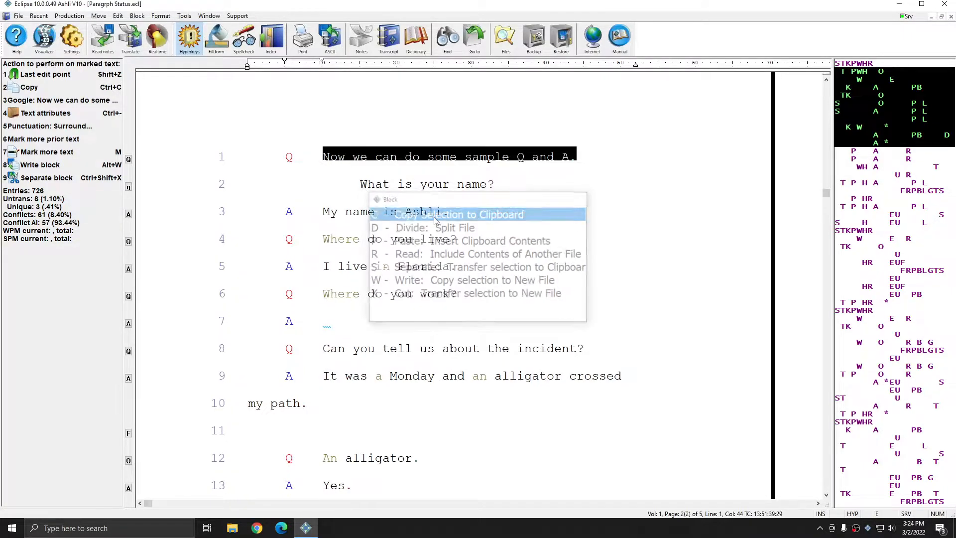
Step: Insert the clipboard contents at the end of the answer on line 3 with the Block Paste command
{"action": "left_click", "coordinate": [485, 214]}
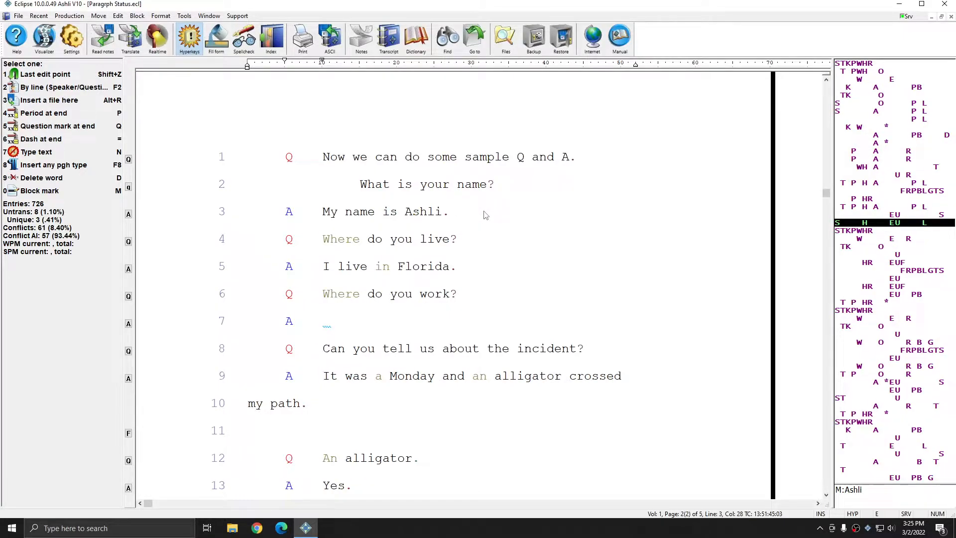
{"action": "key", "text": "ctrl+b"}
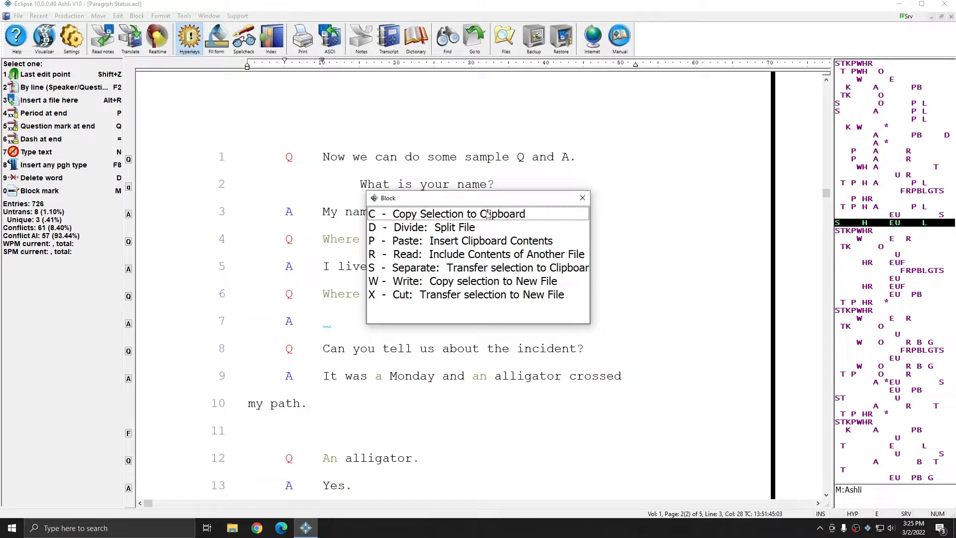
{"action": "key", "text": "p"}
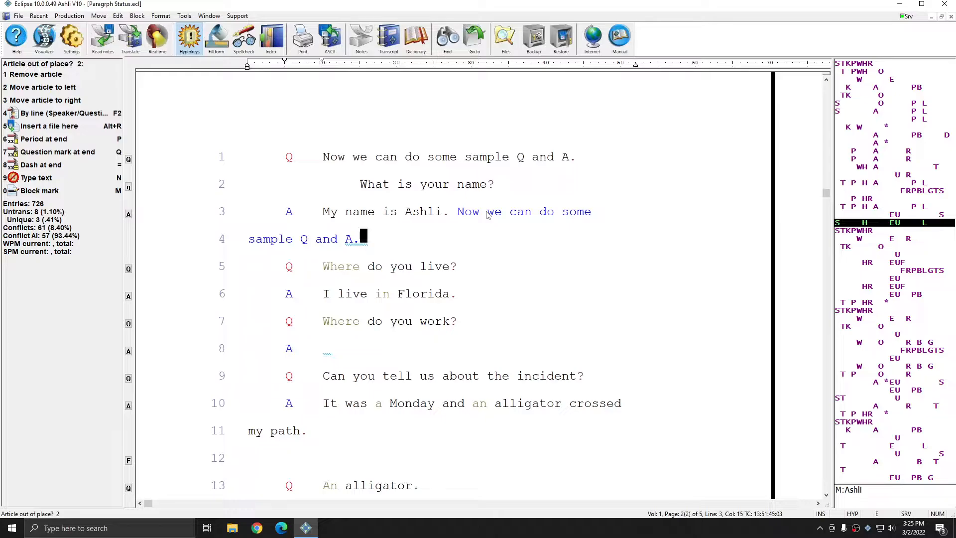
Step: Mark the exchange "Where do you live?" / "I live in Florida." on lines 5 and 6 and transfer it to the clipboard
{"action": "left_click_drag", "start_coordinate": [409, 237], "coordinate": [457, 296]}
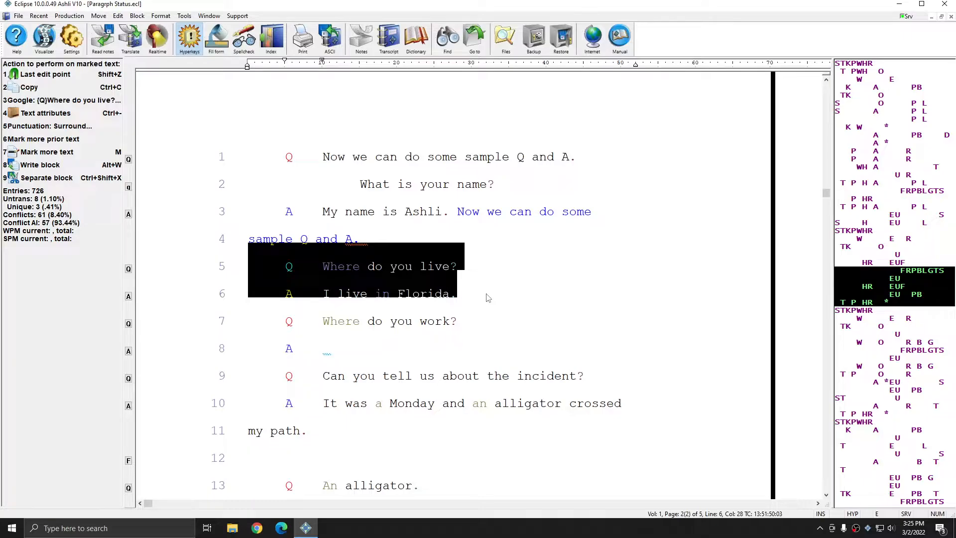
{"action": "key", "text": "ctrl+b"}
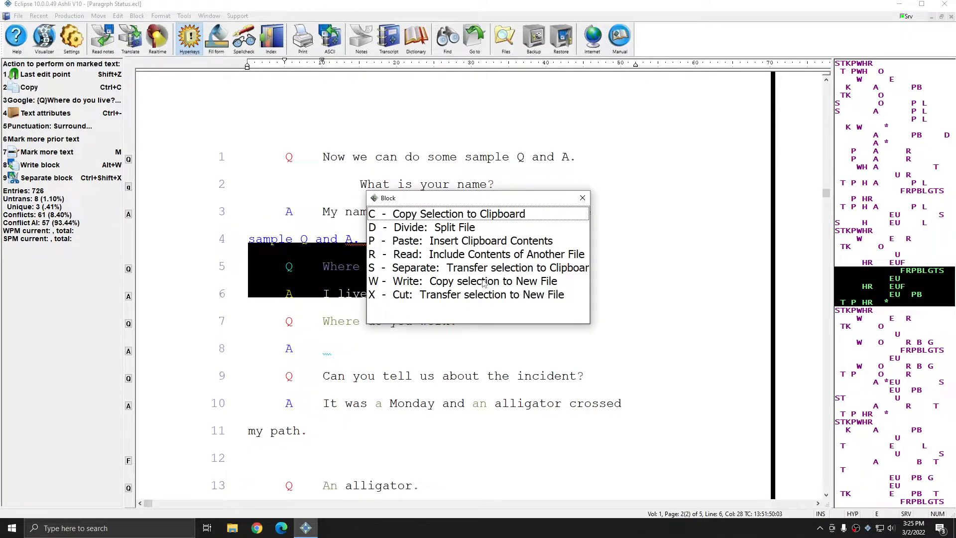
{"action": "left_click", "coordinate": [481, 295]}
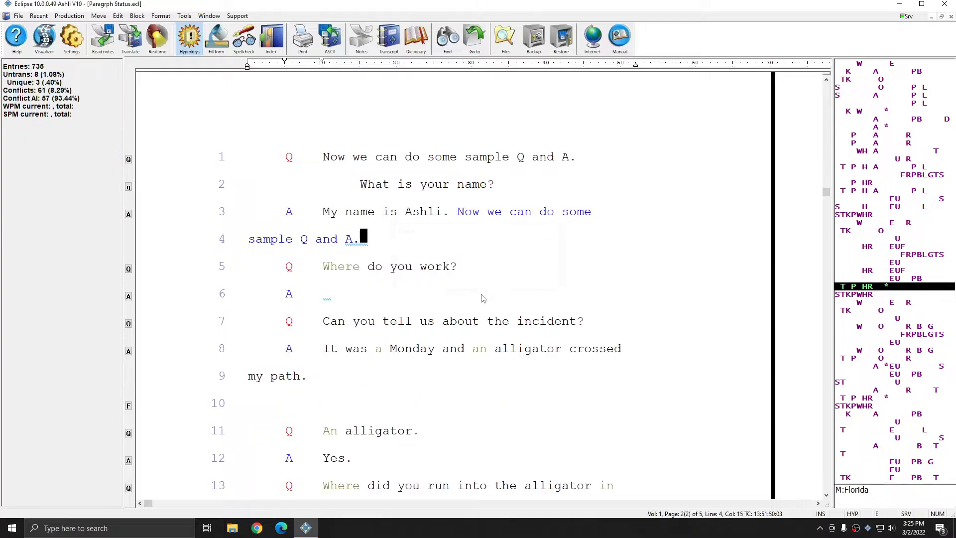
Step: Insert the transferred exchange after "An alligator." on line 10 with the Block Paste command
{"action": "left_click", "coordinate": [506, 403]}
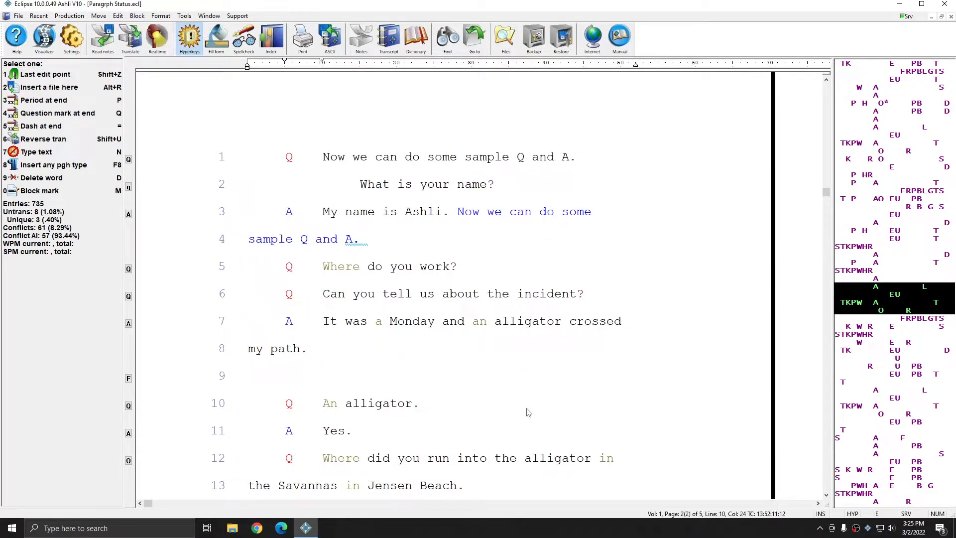
{"action": "key", "text": "b"}
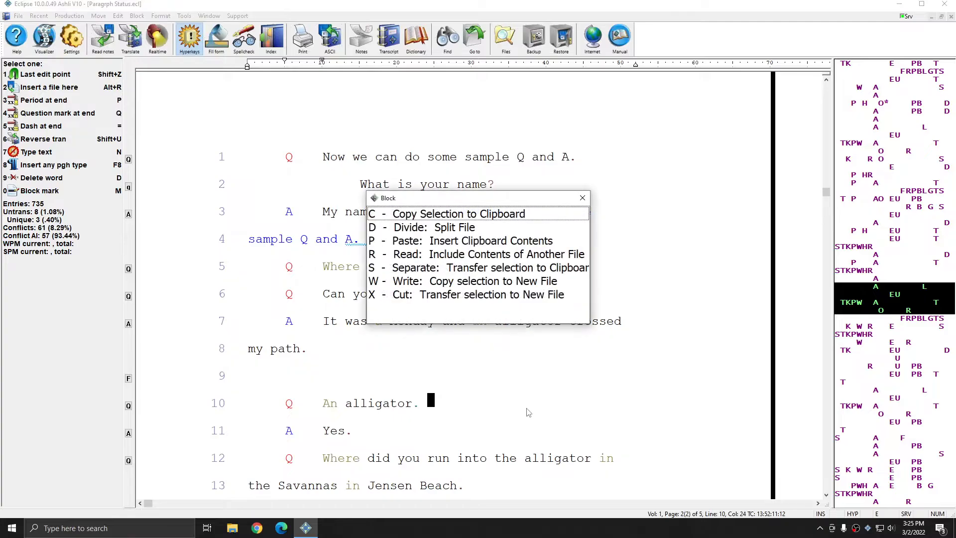
{"action": "key", "text": "p"}
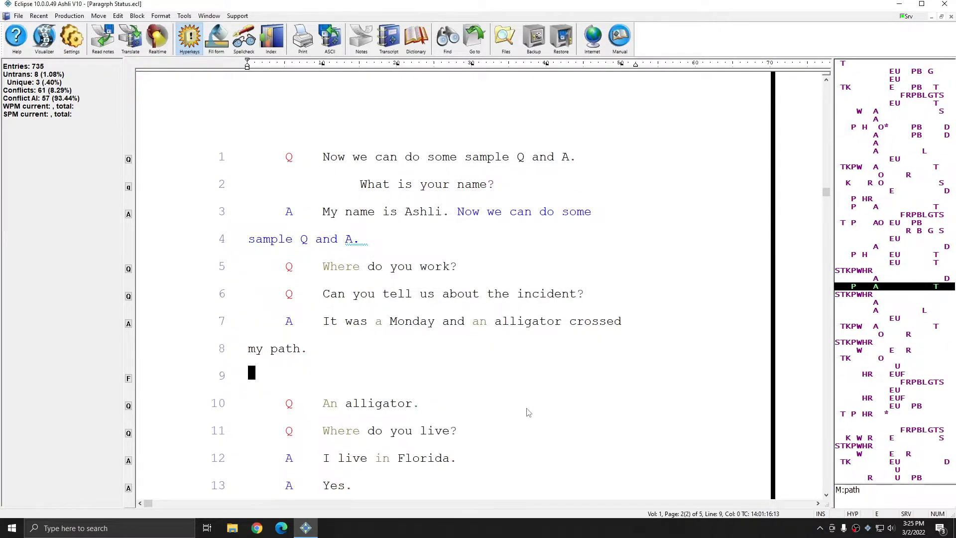
{"action": "scroll", "coordinate": [522, 412], "scroll_direction": "down", "scroll_amount": 2}
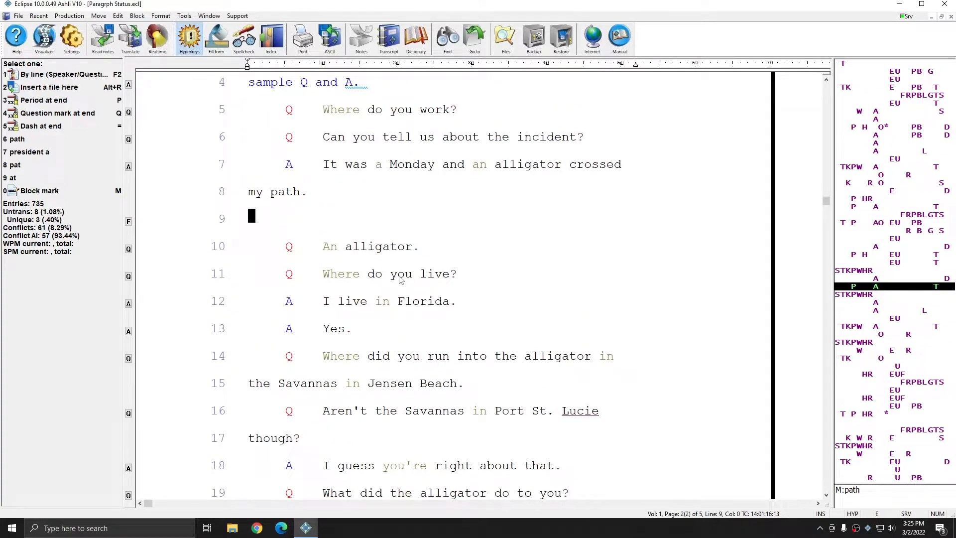
{"action": "left_click", "coordinate": [402, 279]}
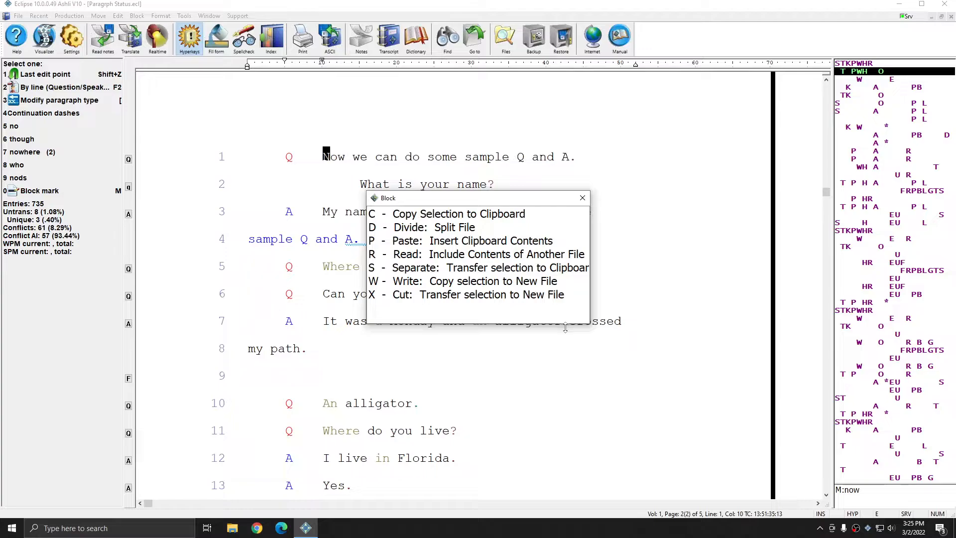
Step: Split the transcript after "Can you tell us about the incident?" on line 6 into a new file named File Division with Block Divide
{"action": "key", "text": "Escape"}
{"action": "left_click_drag", "start_coordinate": [291, 155], "coordinate": [597, 350]}
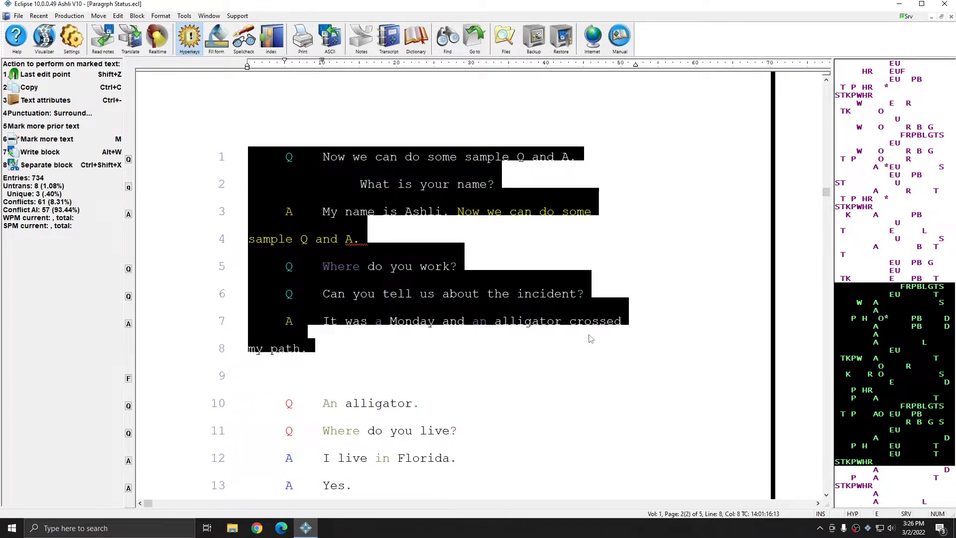
{"action": "key", "text": "b"}
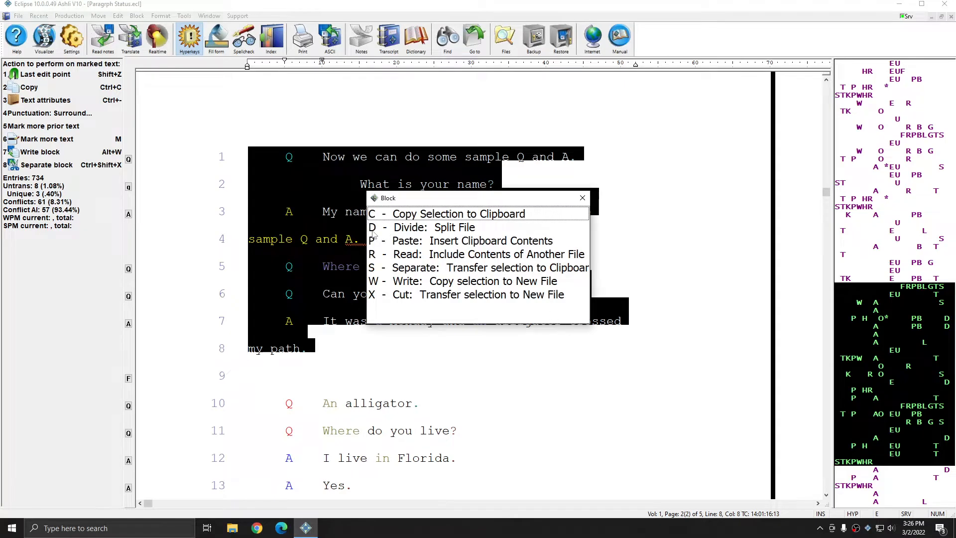
{"action": "left_click", "coordinate": [411, 230]}
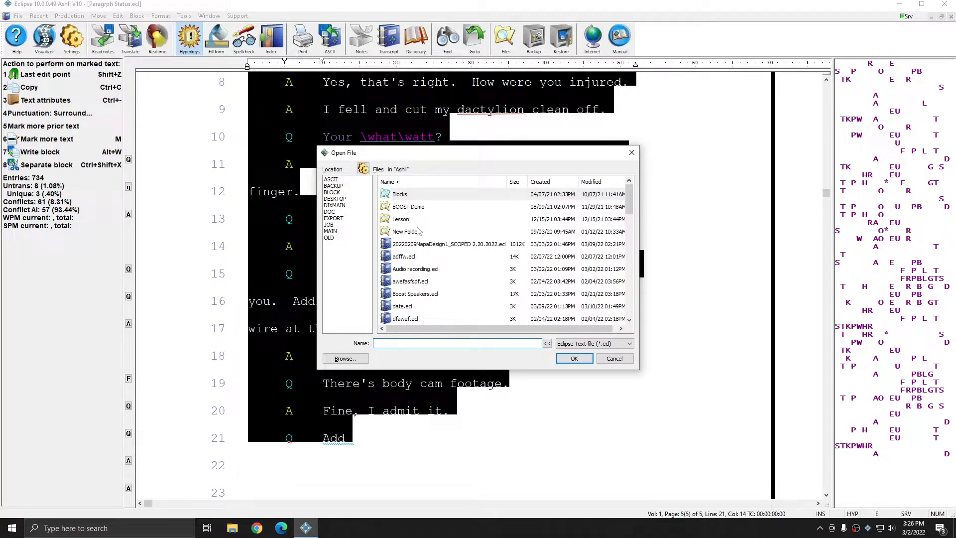
{"action": "type", "text": "File Division"}
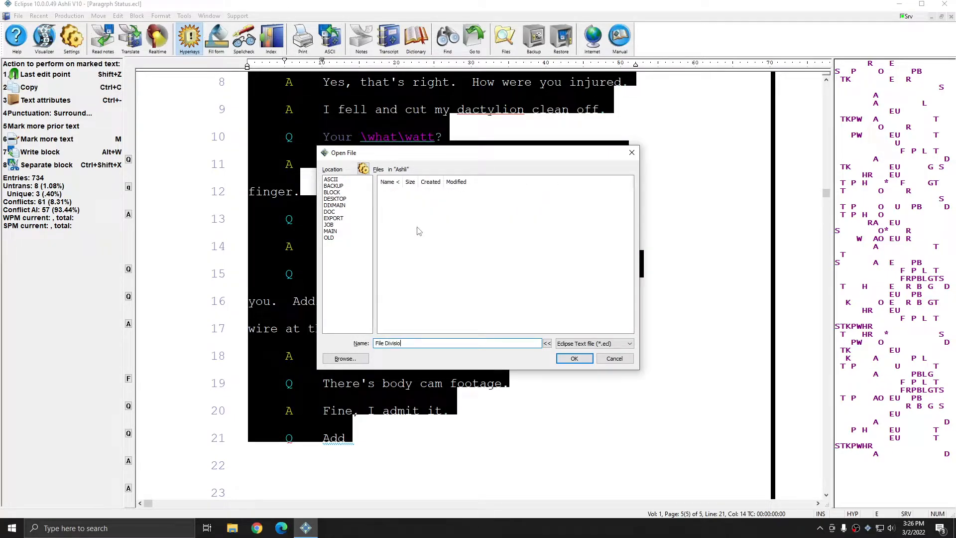
{"action": "left_click", "coordinate": [574, 360]}
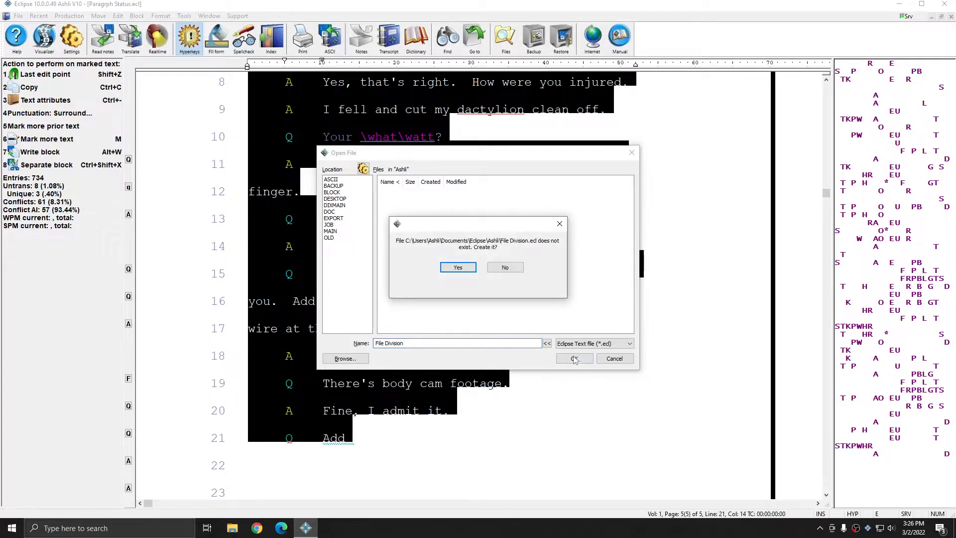
{"action": "left_click", "coordinate": [458, 268]}
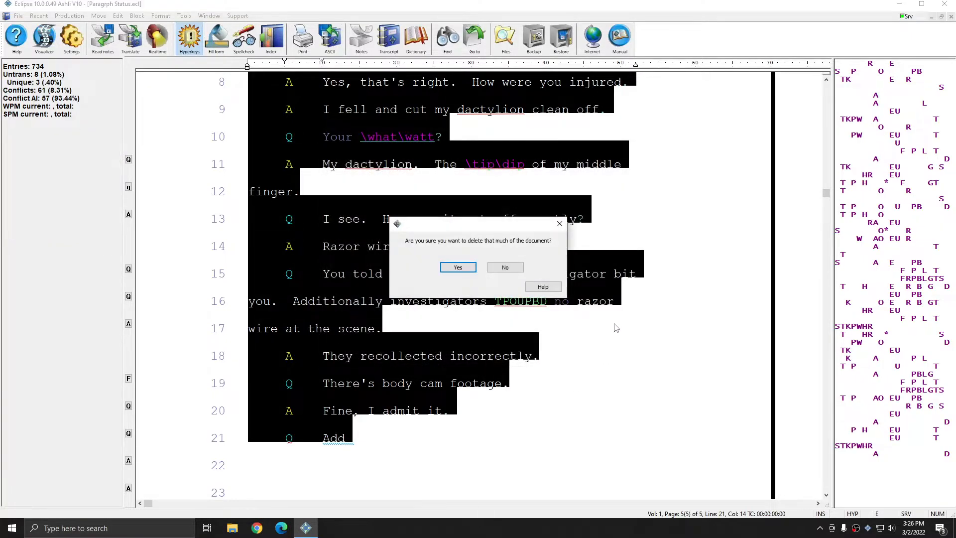
{"action": "key", "text": "Return"}
Step: Include the contents of File Division.ecl at the end of the transcript, after line 6, with the Block Read command
{"action": "scroll", "coordinate": [626, 349], "scroll_direction": "down", "scroll_amount": 5}
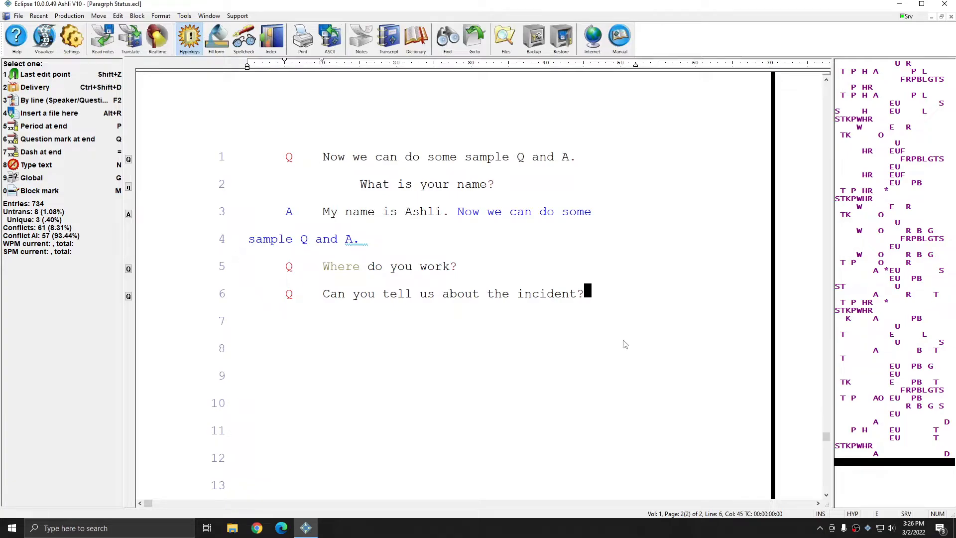
{"action": "key", "text": "ctrl+b"}
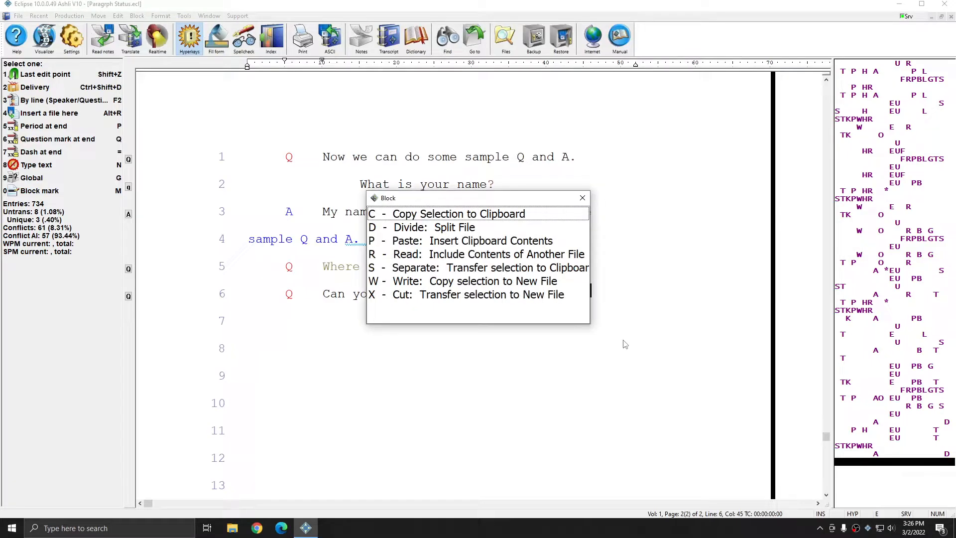
{"action": "key", "text": "r"}
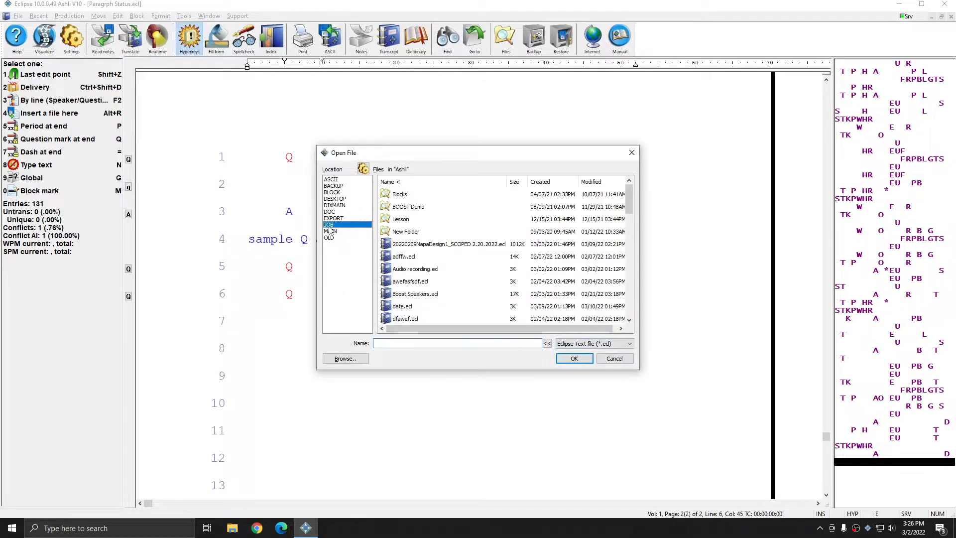
{"action": "left_click", "coordinate": [421, 343]}
{"action": "type", "text": "f"}
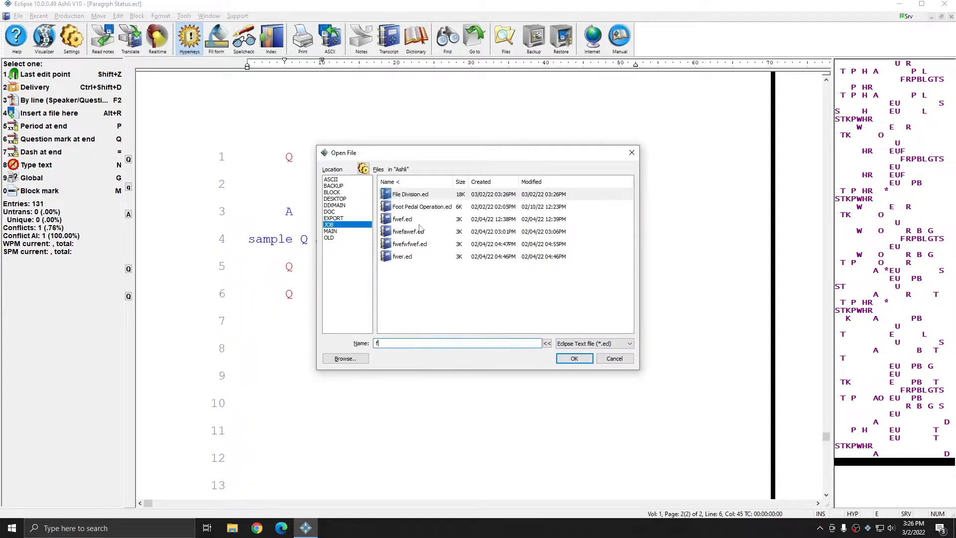
{"action": "left_click", "coordinate": [406, 197]}
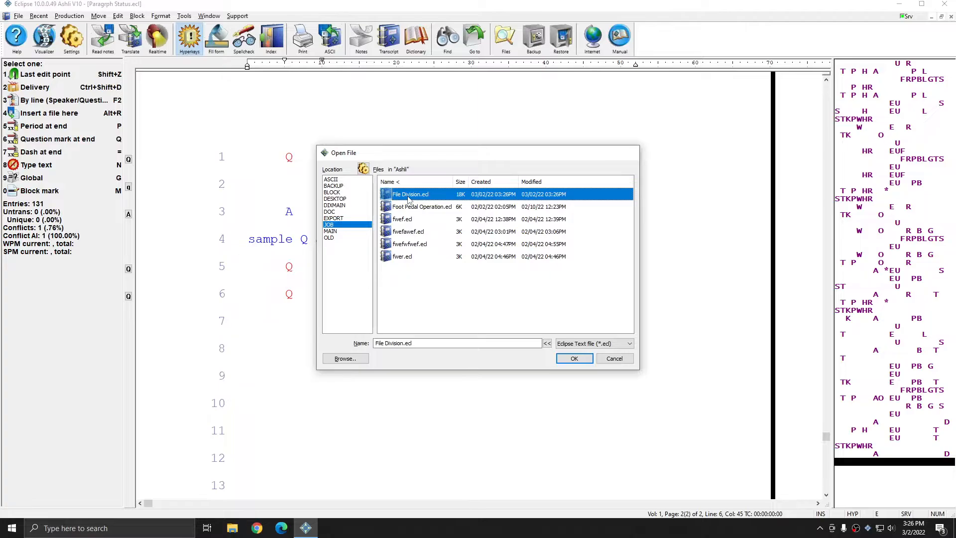
{"action": "double_click", "coordinate": [408, 196]}
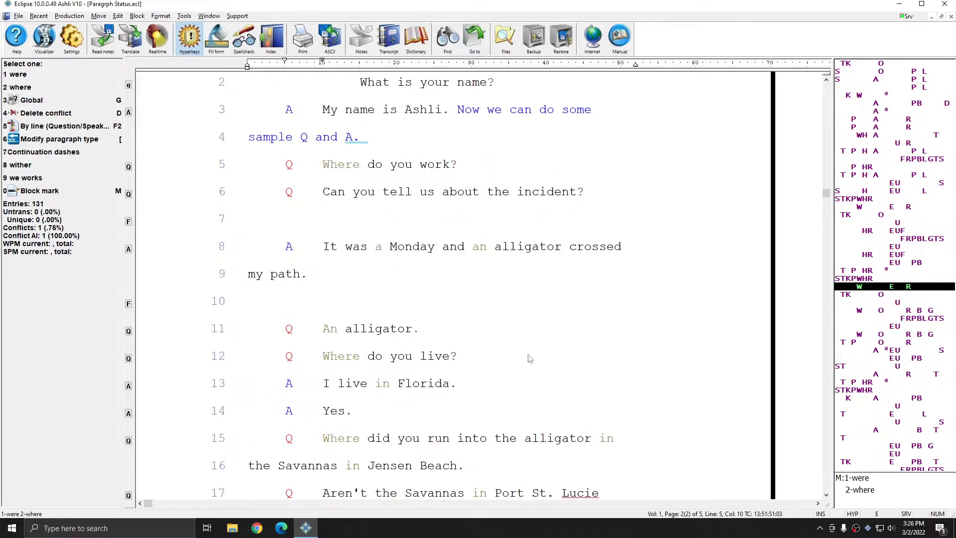
Step: Mark lines 1 to 12, through "Where do you live?", and transfer them to a new file named File separation with Block Cut
{"action": "scroll", "coordinate": [529, 359], "scroll_direction": "up", "scroll_amount": 2}
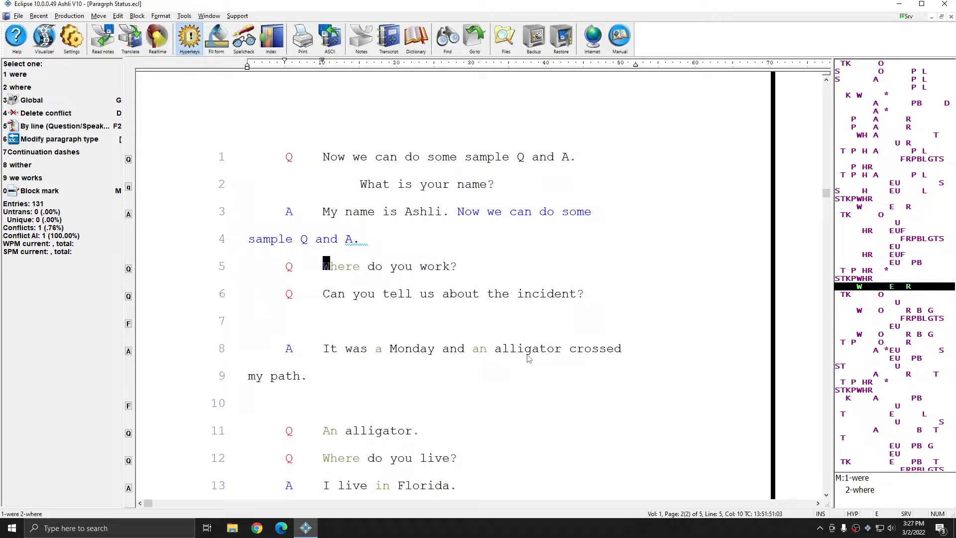
{"action": "left_click_drag", "start_coordinate": [293, 160], "coordinate": [575, 448]}
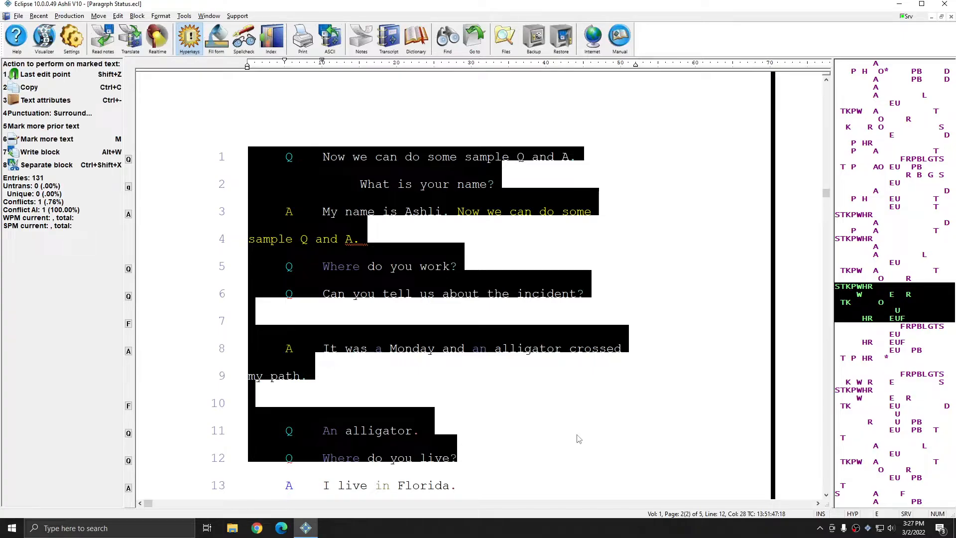
{"action": "key", "text": "b"}
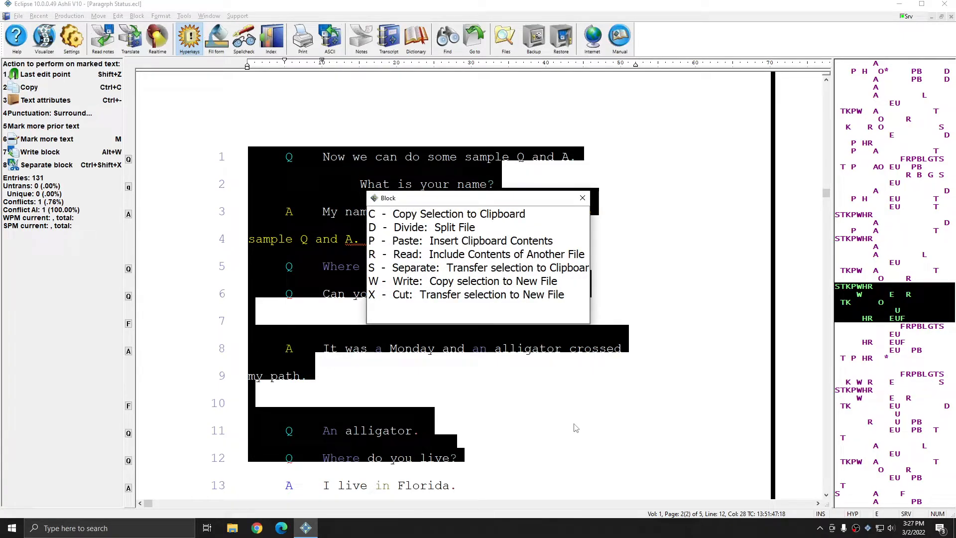
{"action": "left_click", "coordinate": [423, 276]}
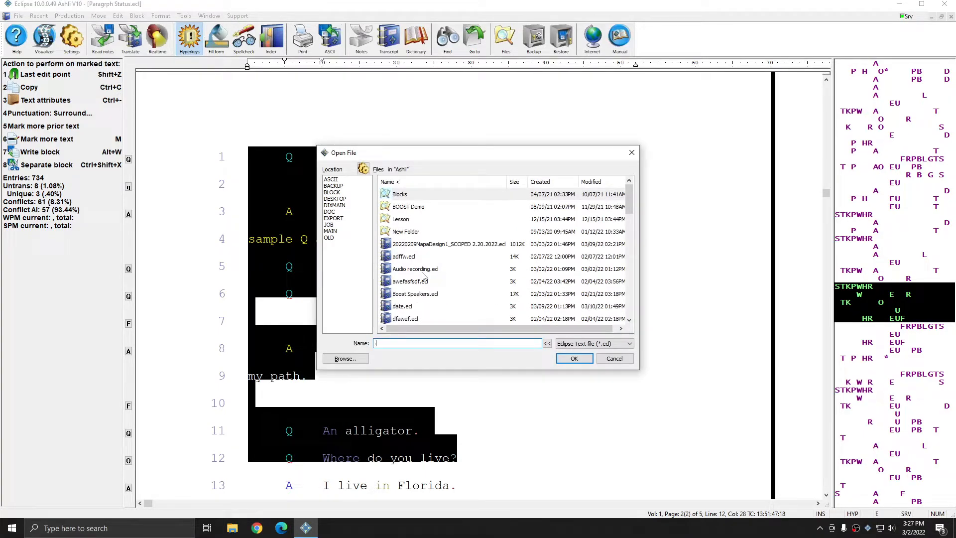
{"action": "type", "text": "File s"}
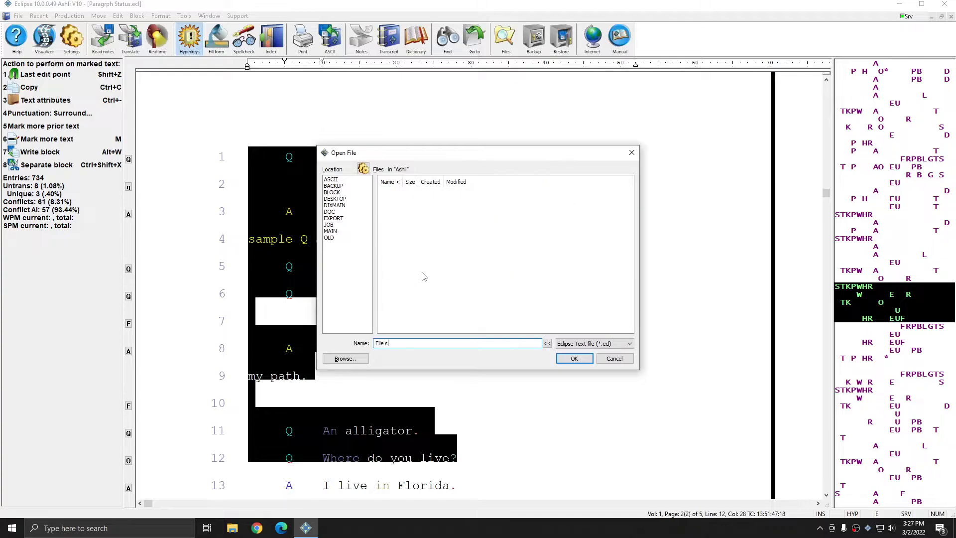
{"action": "type", "text": "eparation"}
{"action": "left_click", "coordinate": [574, 358]}
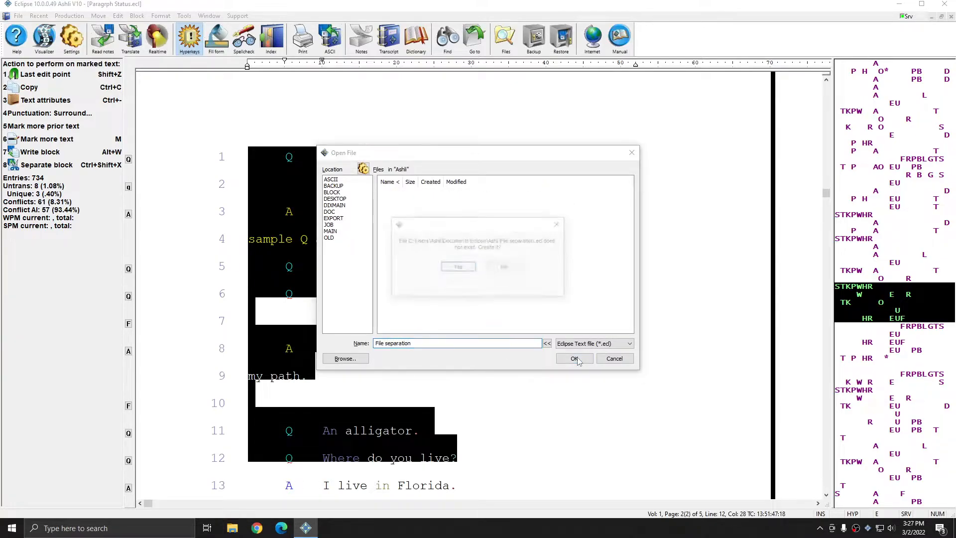
{"action": "left_click", "coordinate": [458, 267]}
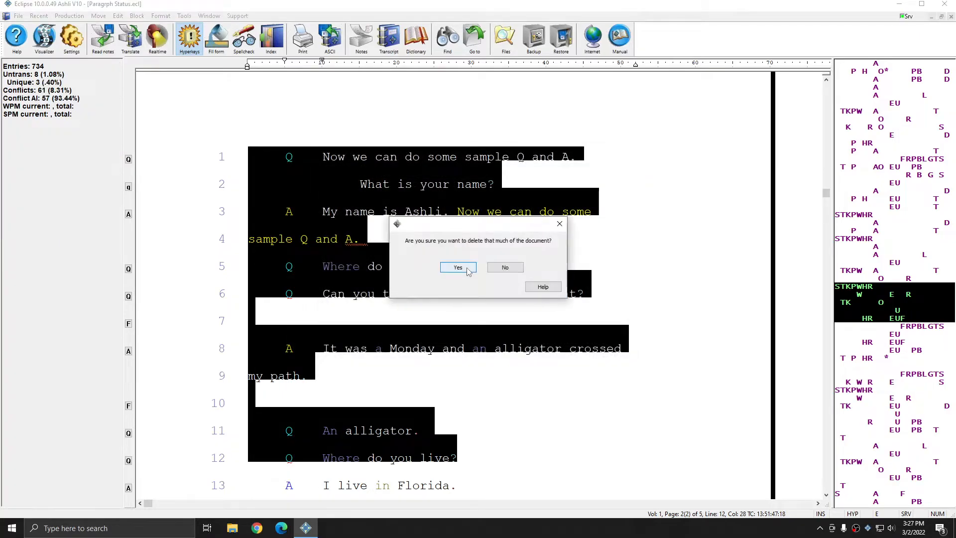
{"action": "left_click", "coordinate": [467, 269]}
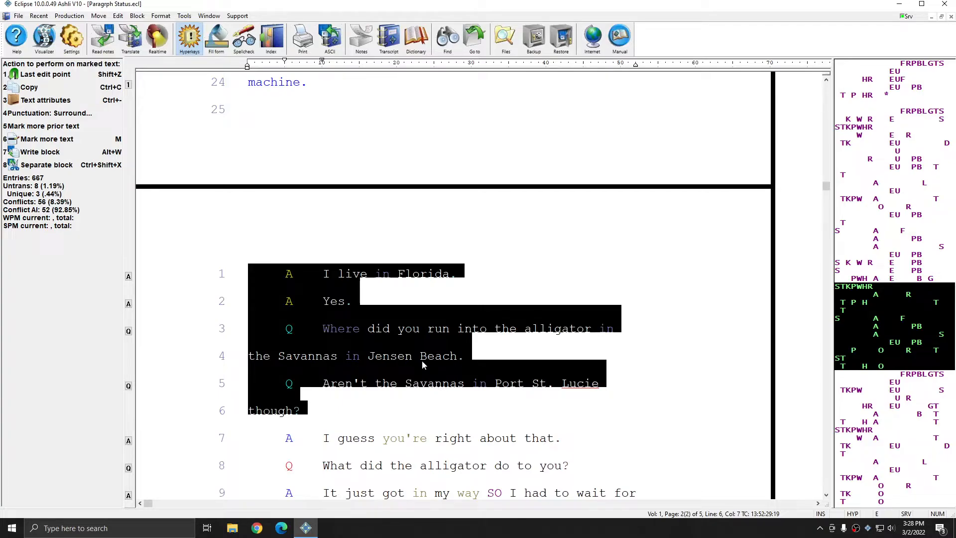
Step: Mark lines 1 to 10, "I live in Florida." through "go home.", and copy them to a new file named Written file with Block Write
{"action": "scroll", "coordinate": [303, 201], "scroll_direction": "down", "scroll_amount": 3}
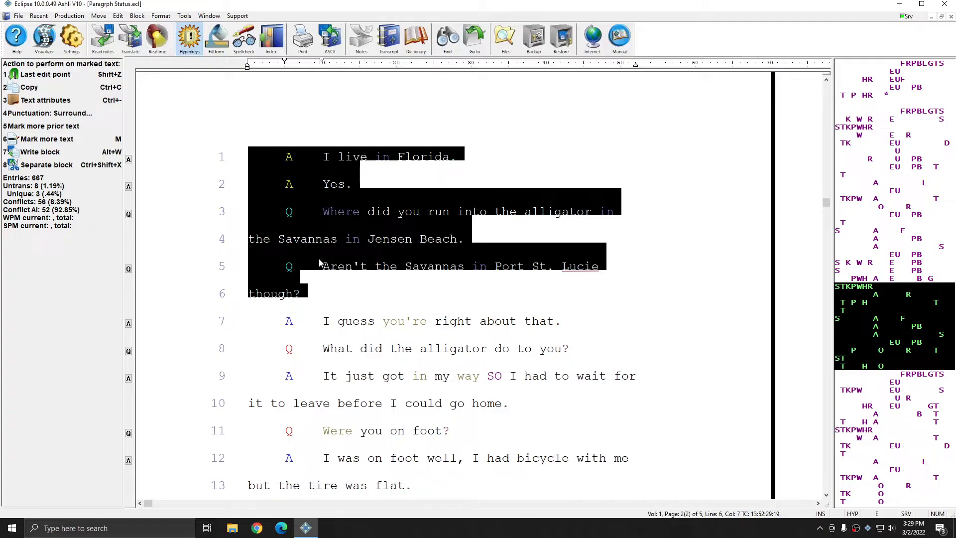
{"action": "left_click_drag", "start_coordinate": [318, 258], "coordinate": [637, 400]}
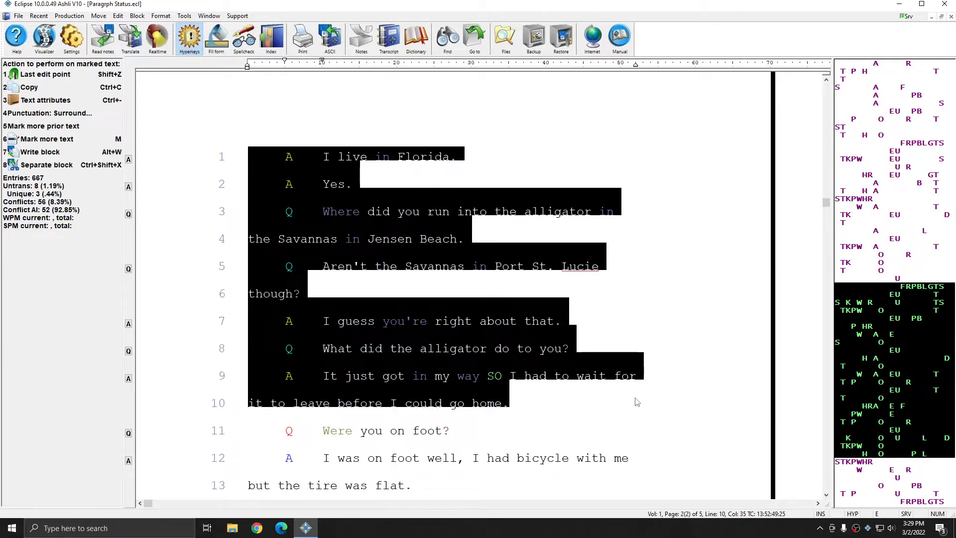
{"action": "key", "text": "ctrl+b"}
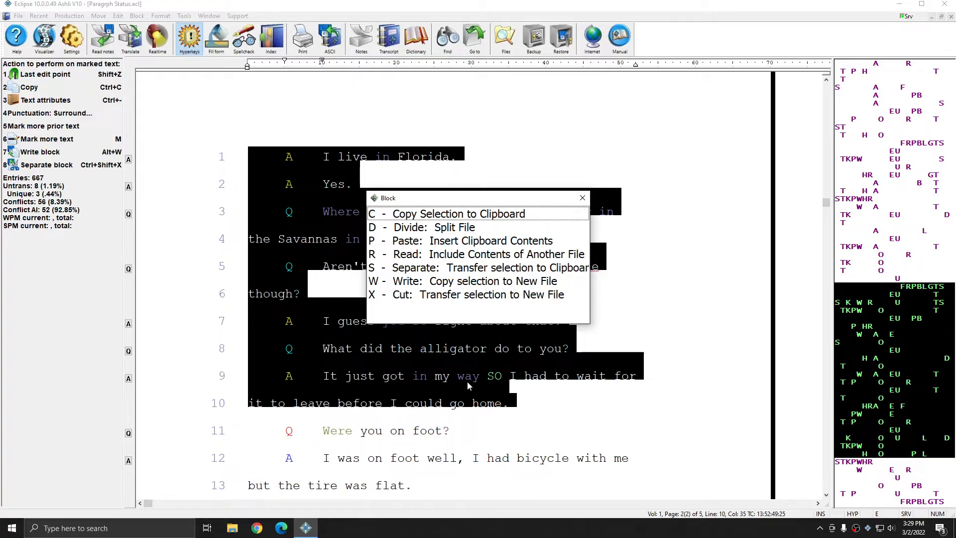
{"action": "type", "text": "wWritten file"}
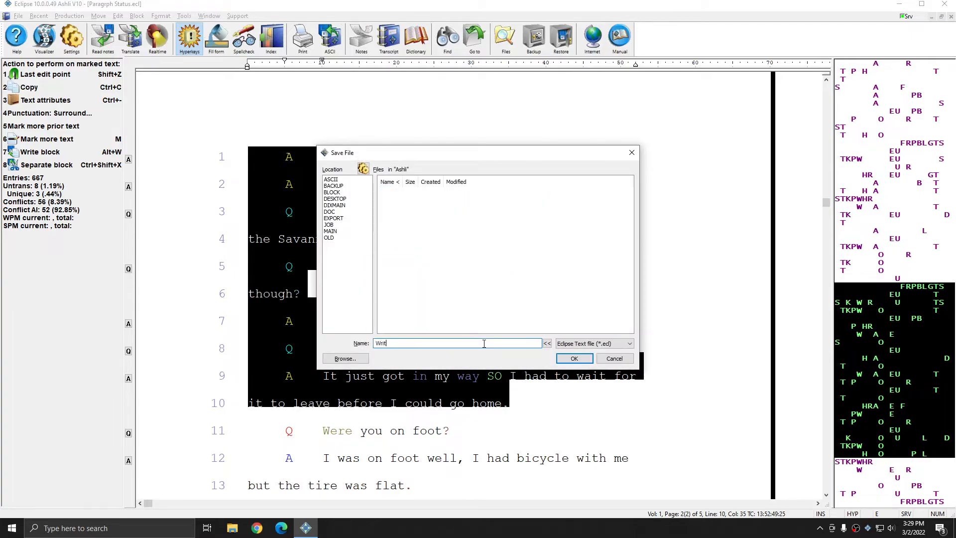
{"action": "key", "text": "Return"}
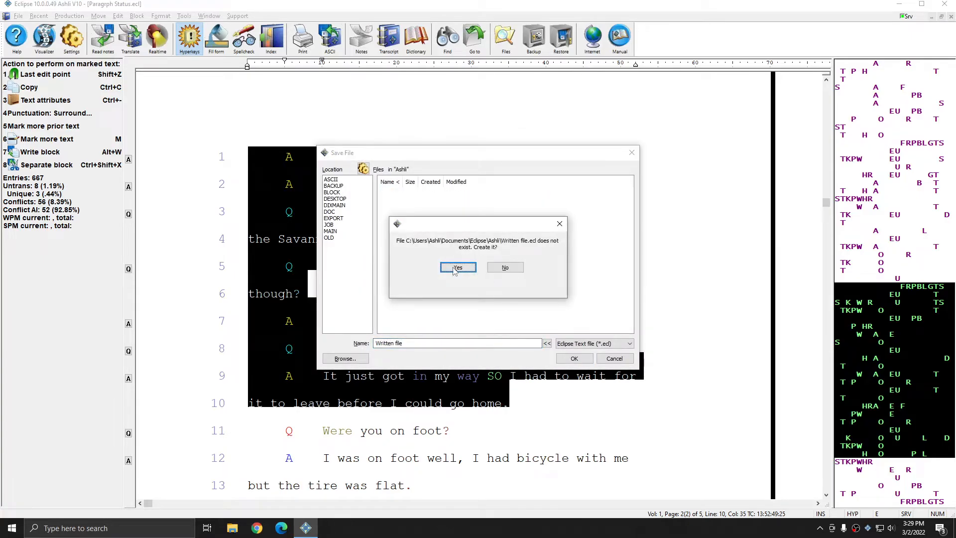
{"action": "key", "text": "Return"}
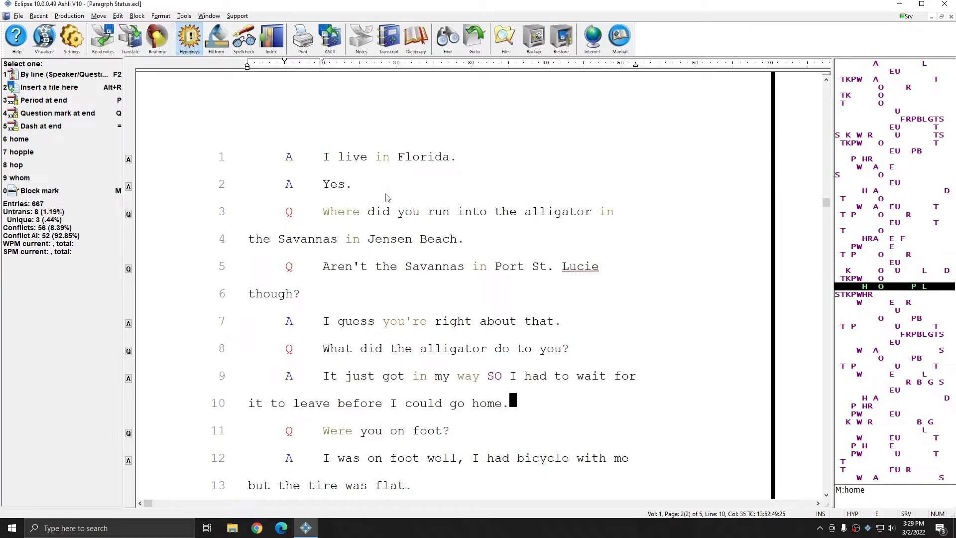
Step: Open Written file.ecl to check the copied text, and close it again
{"action": "key", "text": "ctrl+o"}
{"action": "type", "text": "wr"}
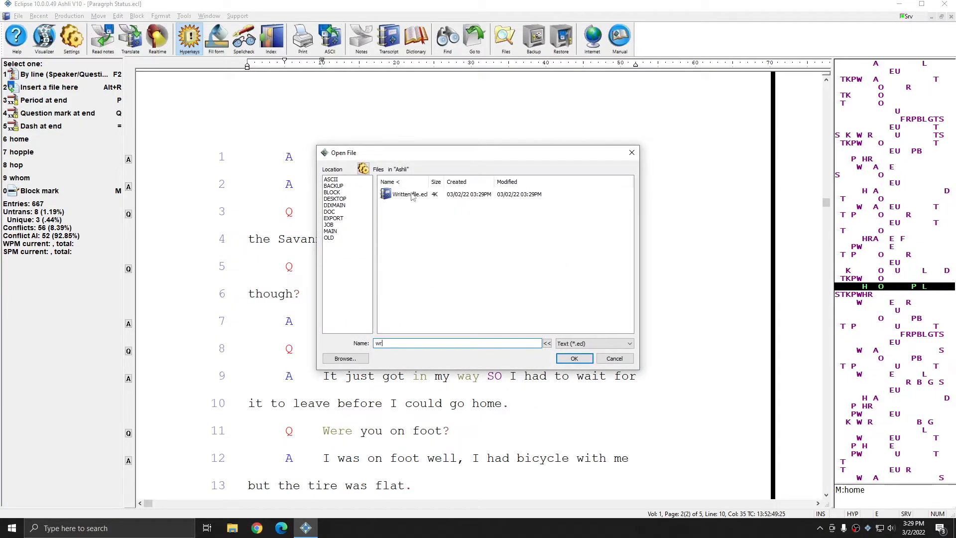
{"action": "double_click", "coordinate": [413, 194]}
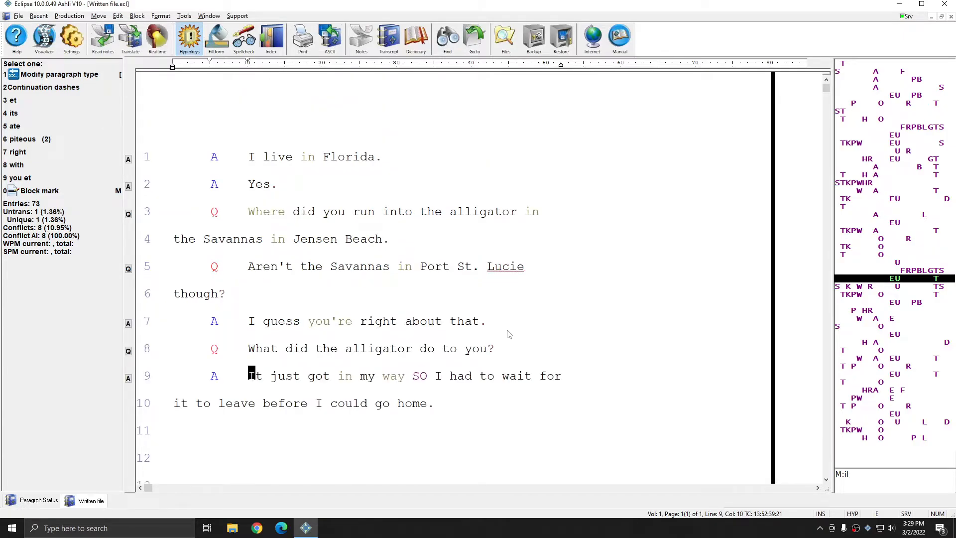
{"action": "key", "text": "ctrl+F4"}
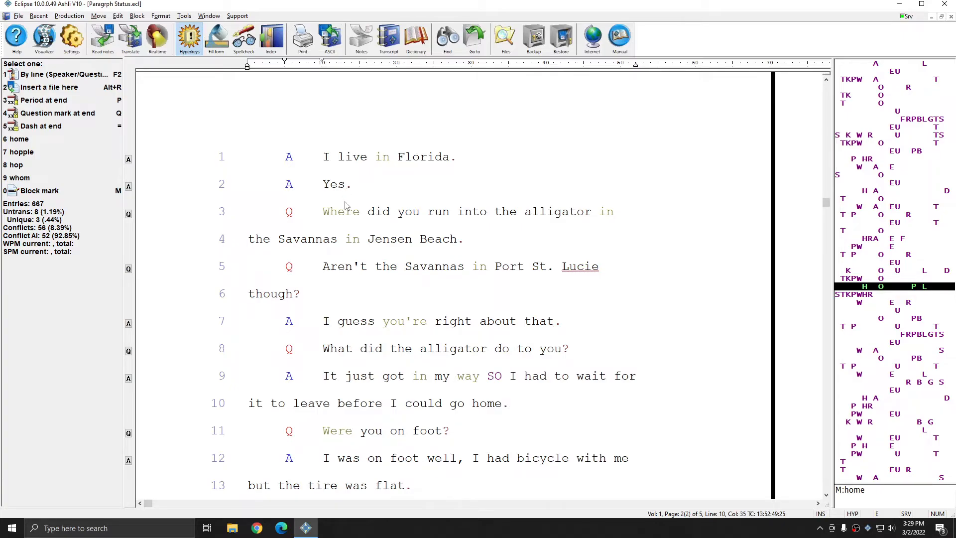
Step: Open the macro list in the user's editing settings and examine the Block macros C through X and the speed keys of Block:C
{"action": "key", "text": "b"}
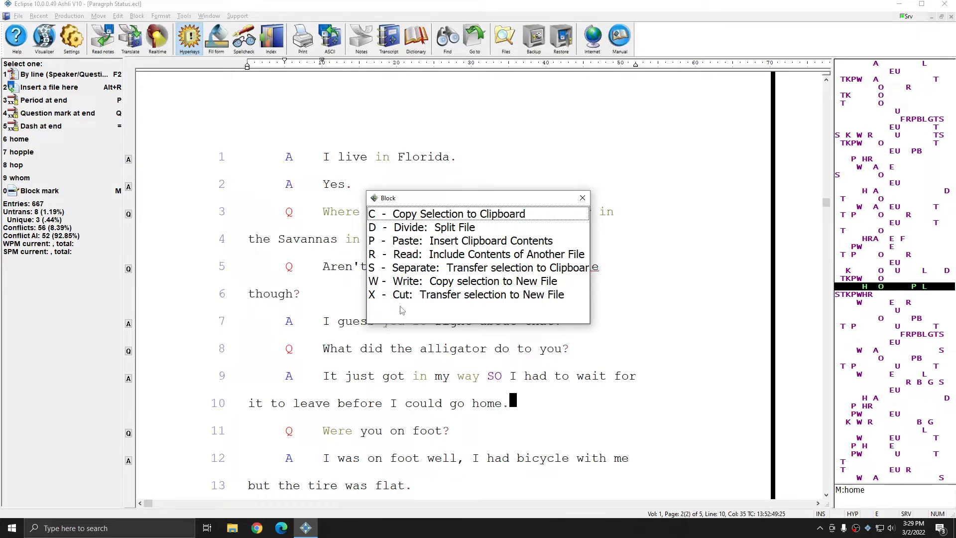
{"action": "left_click", "coordinate": [583, 198]}
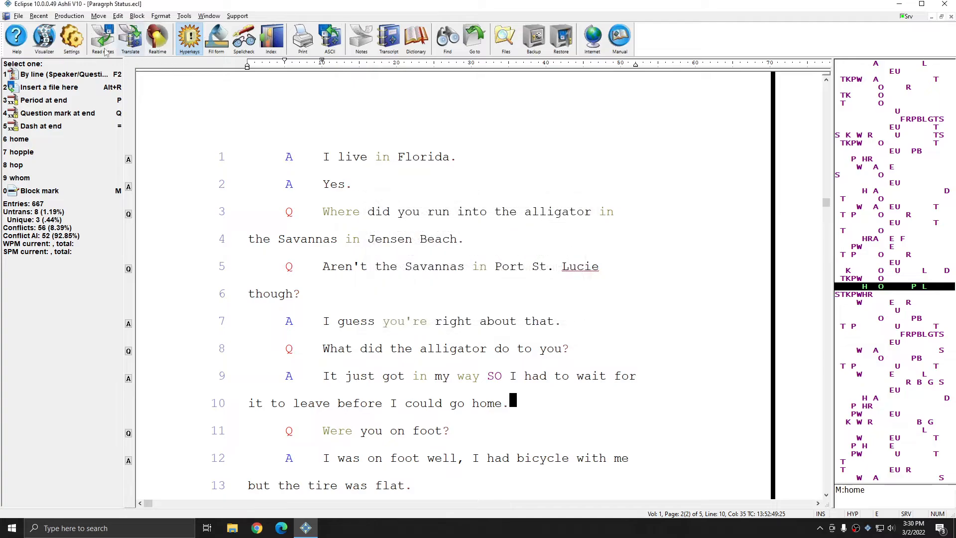
{"action": "left_click", "coordinate": [72, 37]}
{"action": "left_click", "coordinate": [507, 199]}
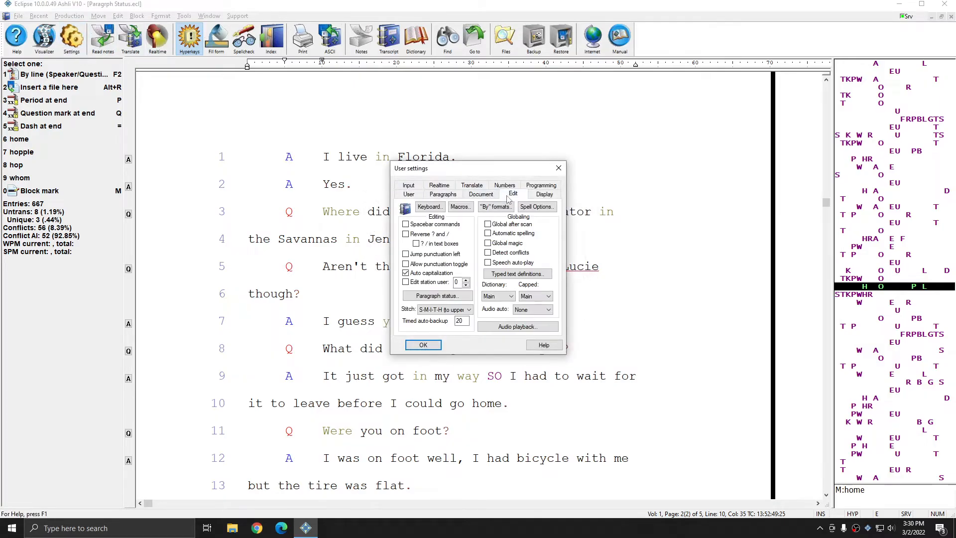
{"action": "left_click", "coordinate": [459, 212]}
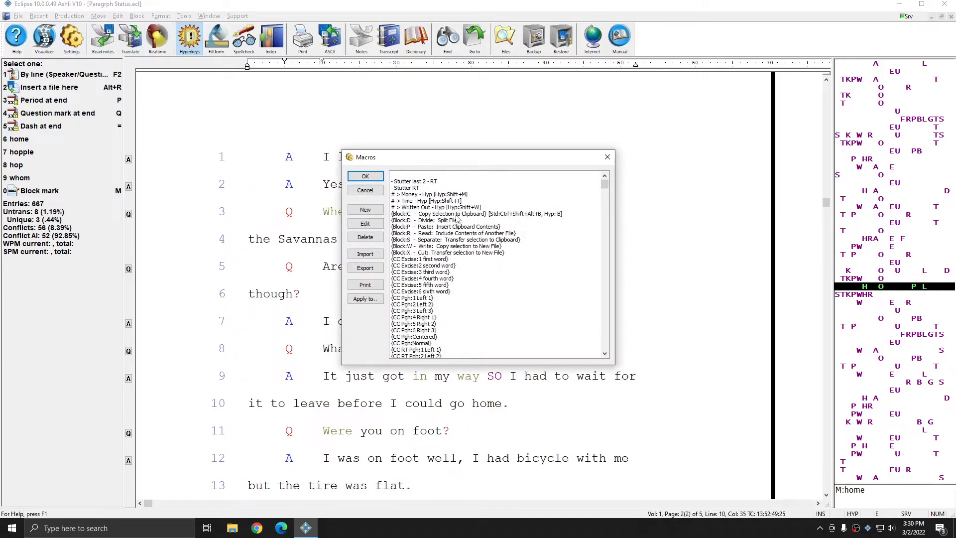
{"action": "left_click", "coordinate": [397, 215]}
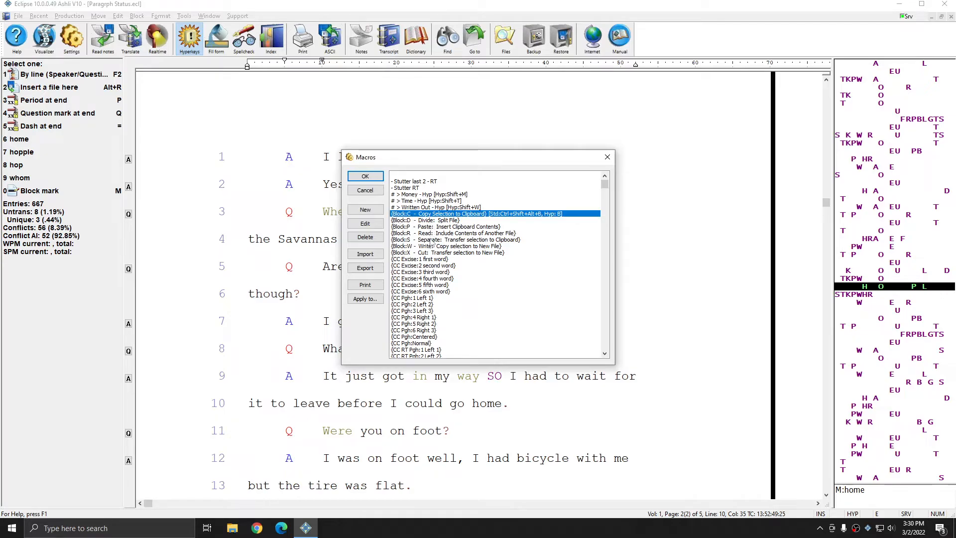
{"action": "left_click", "coordinate": [428, 253]}
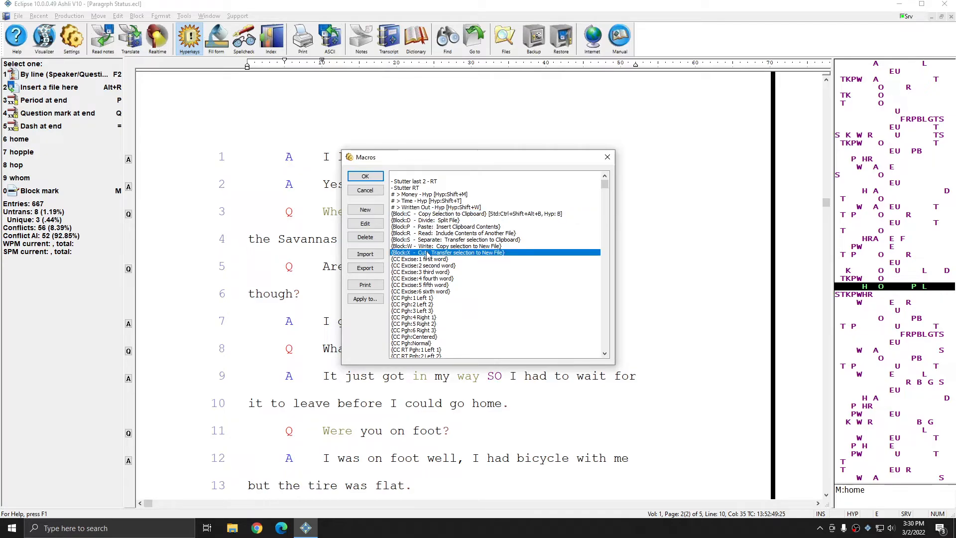
{"action": "left_click", "coordinate": [427, 213], "text": "shift"}
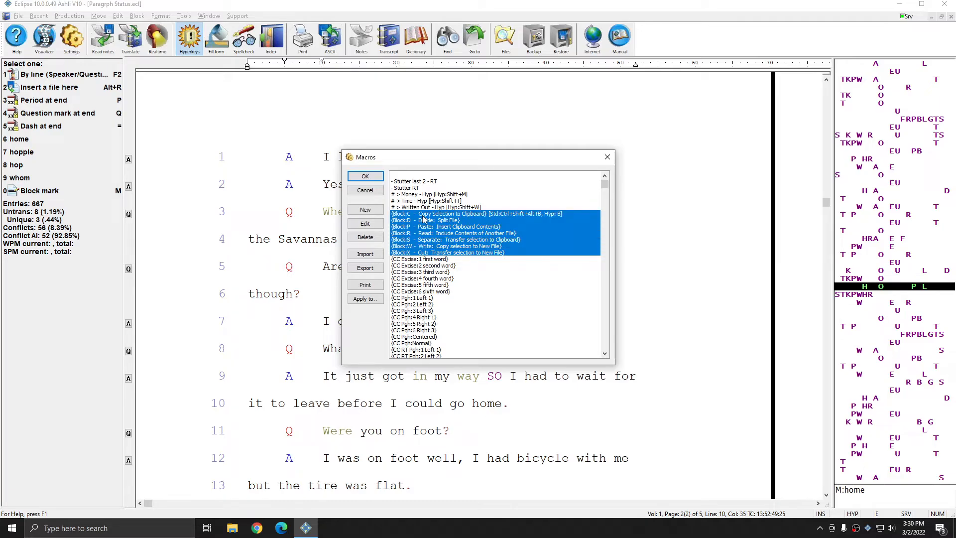
{"action": "left_click", "coordinate": [519, 215]}
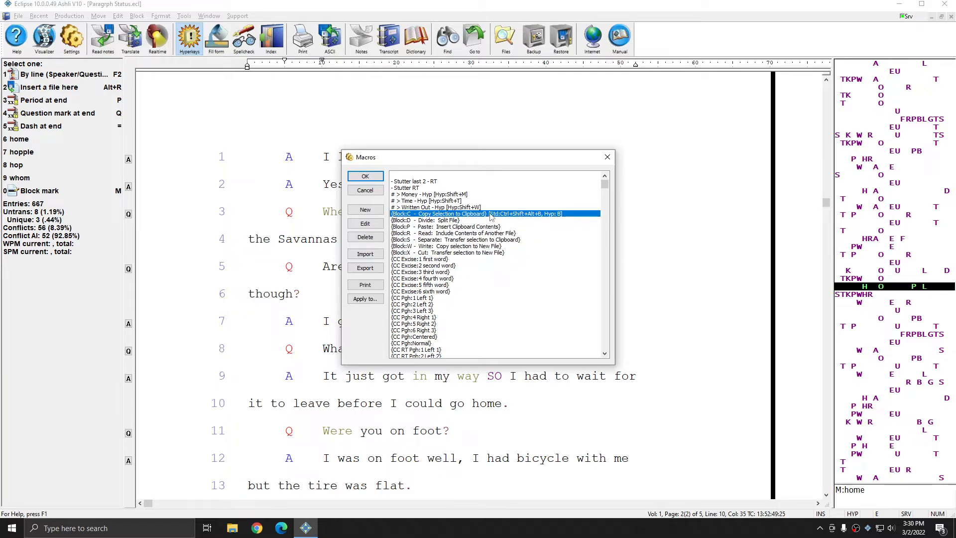